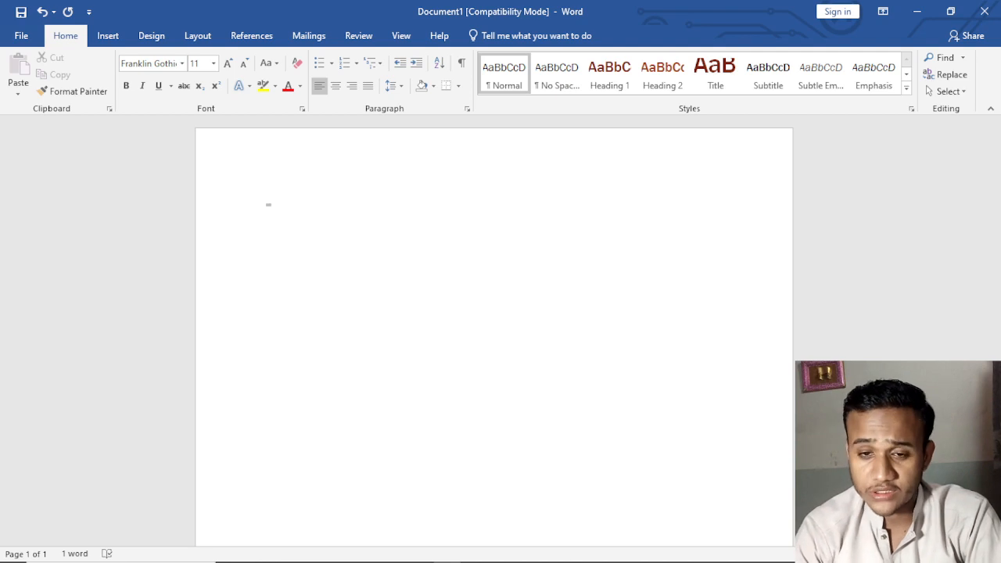
Step: Fill the blank document with sample paragraphs using the =rand() function
{"action": "left_click", "coordinate": [361, 287]}
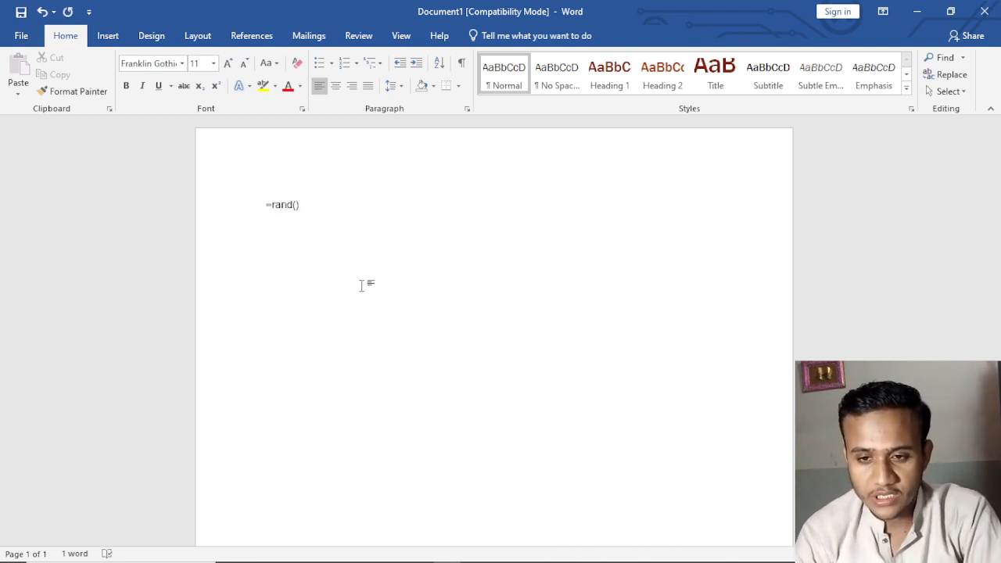
{"action": "key", "text": "Return"}
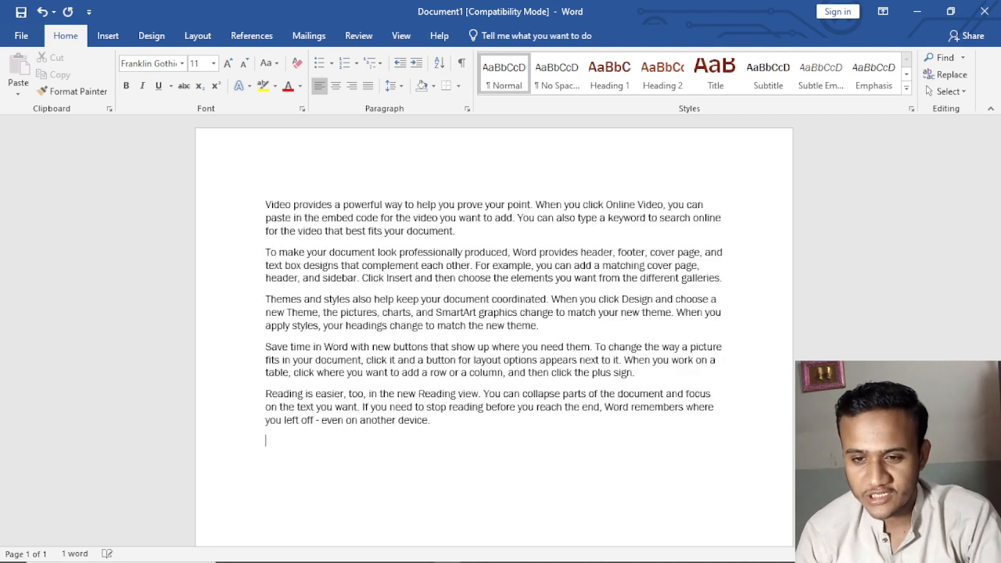
{"action": "left_click", "coordinate": [160, 39]}
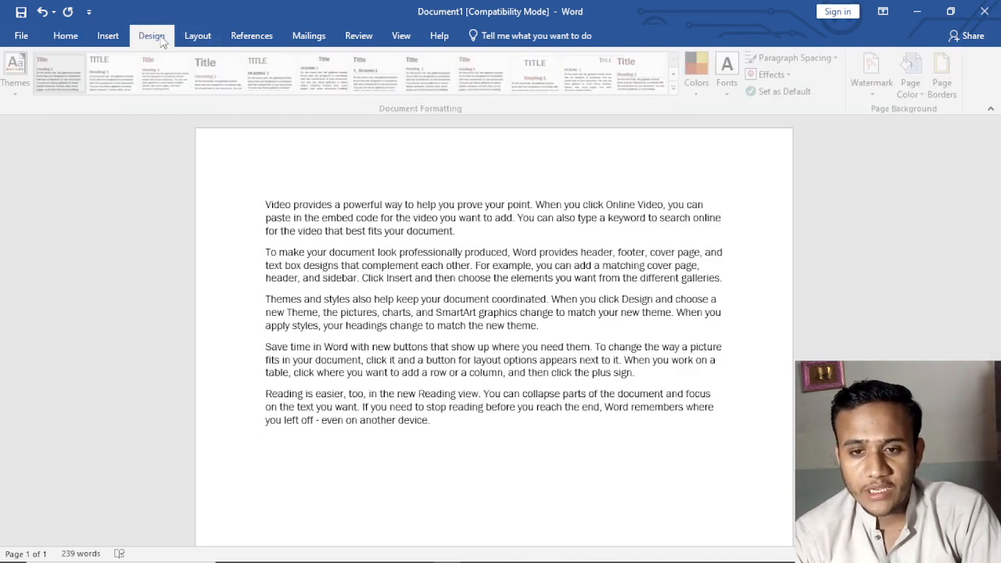
{"action": "left_click", "coordinate": [66, 36]}
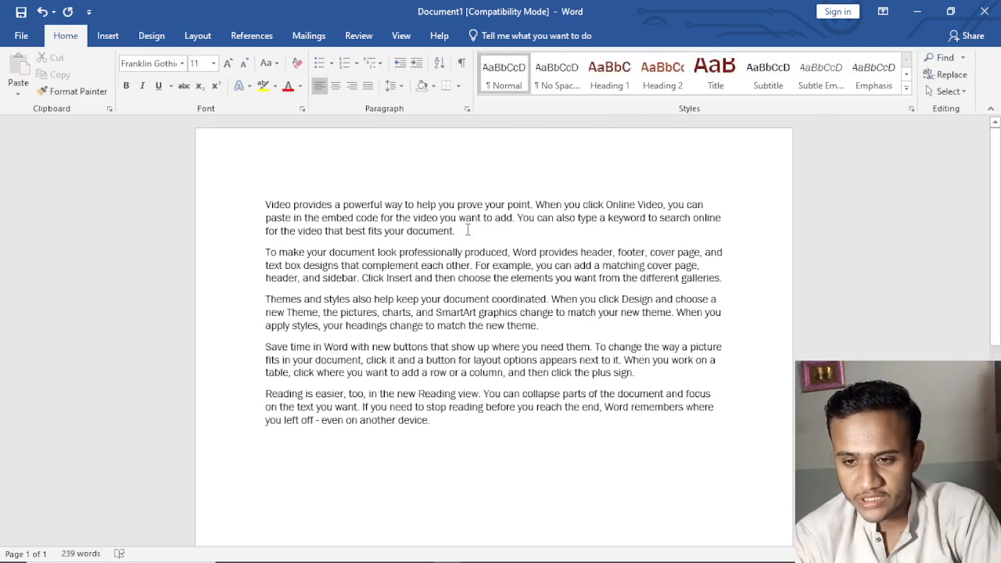
Step: Copy the phrase "Video provides a powerful way to help you" and paste it on a new line above the first paragraph
{"action": "left_click_drag", "start_coordinate": [467, 230], "coordinate": [320, 218]}
{"action": "left_click", "coordinate": [572, 265]}
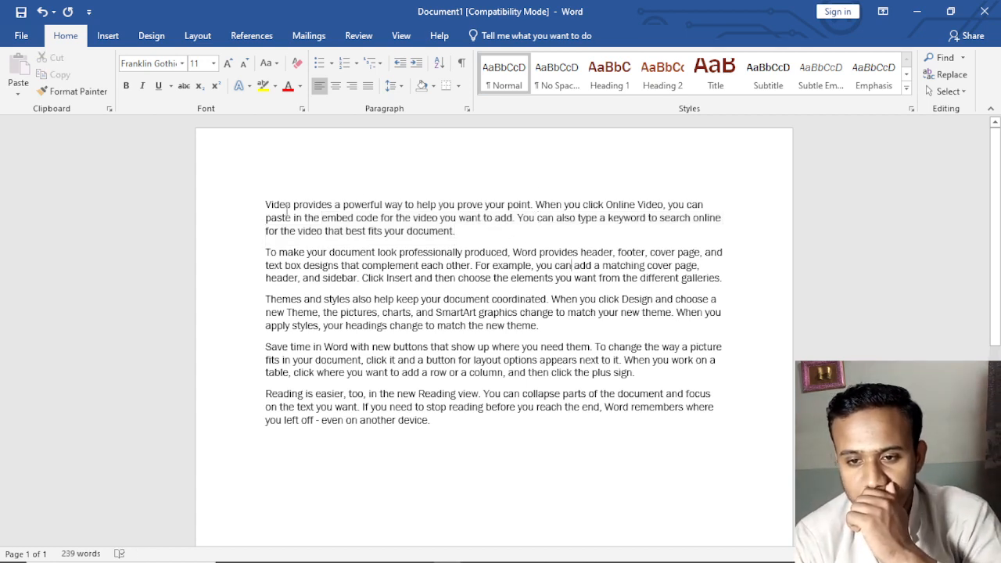
{"action": "left_click_drag", "start_coordinate": [266, 206], "coordinate": [456, 201]}
{"action": "key", "text": "ctrl+c"}
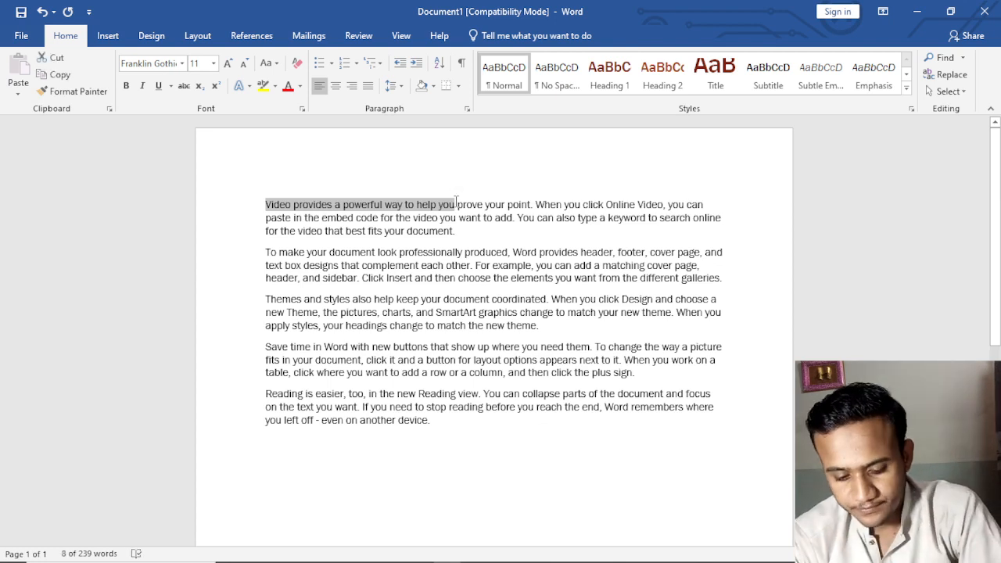
{"action": "left_click", "coordinate": [308, 204]}
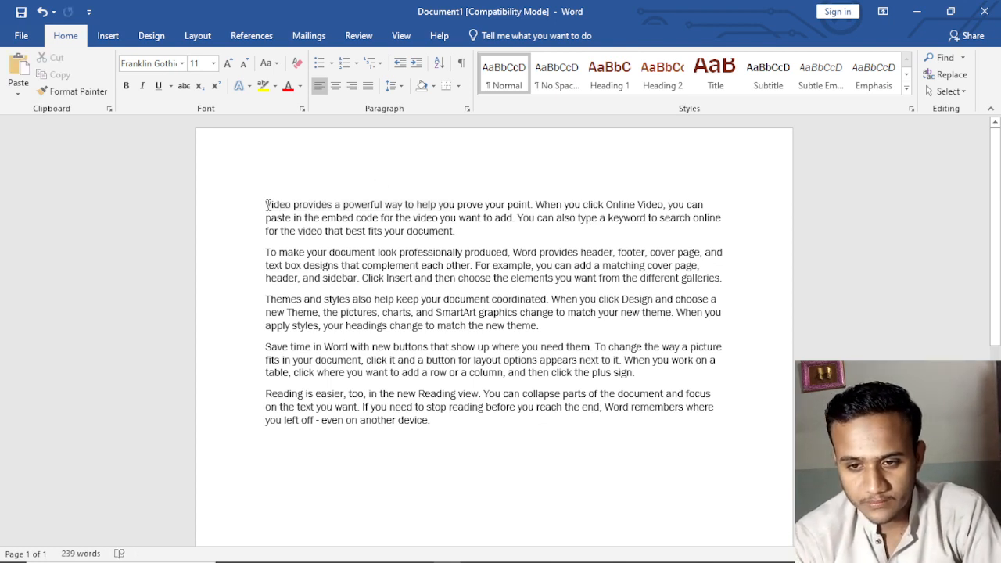
{"action": "key", "text": "ctrl+z"}
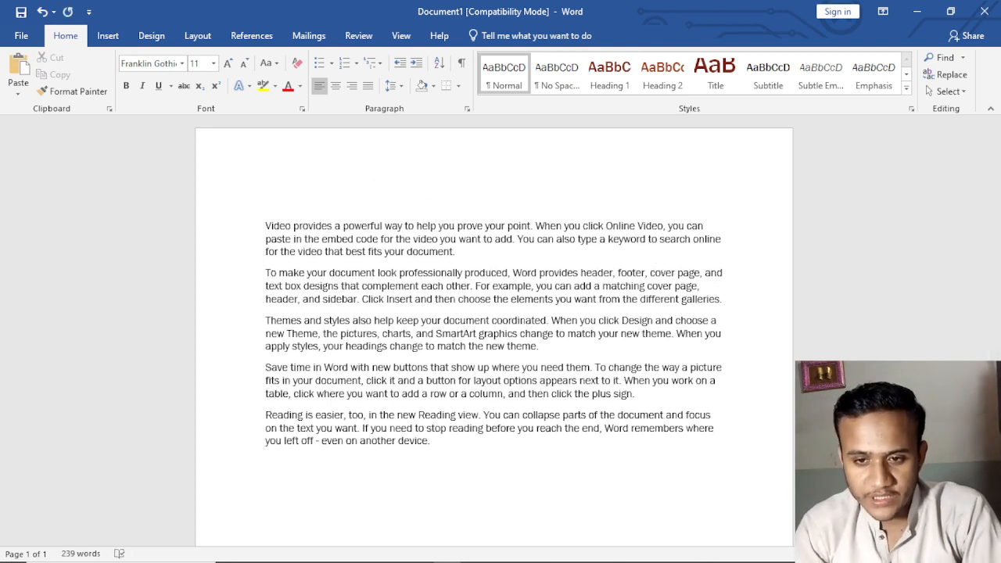
{"action": "key", "text": "ctrl+v"}
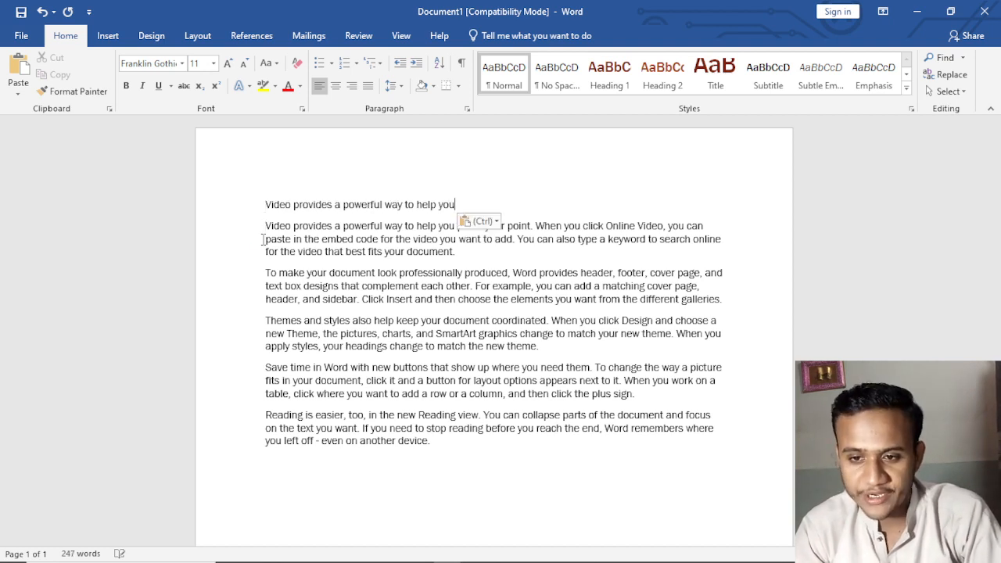
Step: Apply the Heading 2 style to the pasted line "Video provides a powerful way to help you"
{"action": "key", "text": "ctrl+shift+Left"}
{"action": "key", "text": "ctrl+shift+Left"}
{"action": "key", "text": "ctrl+shift+Left"}
{"action": "key", "text": "ctrl+shift+Left"}
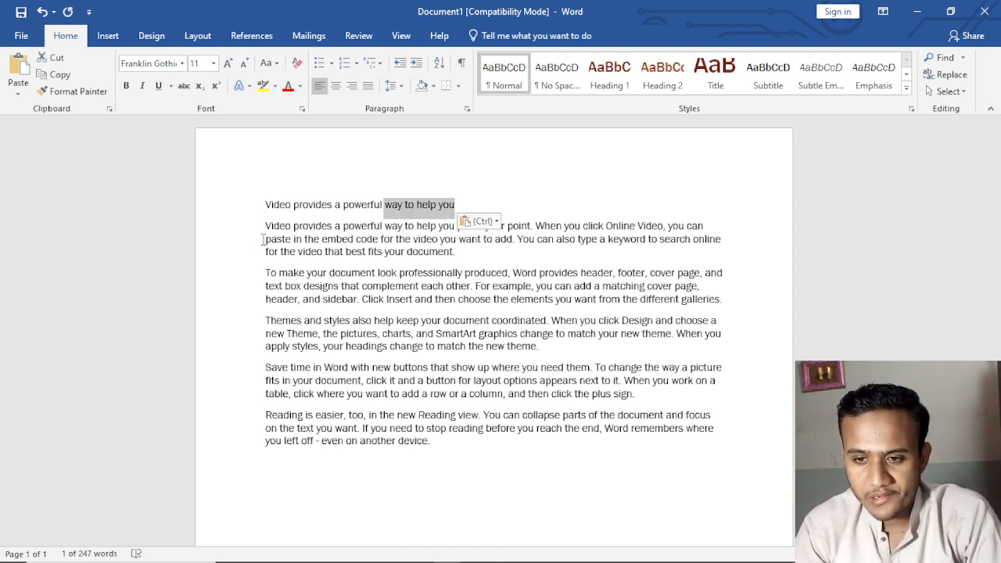
{"action": "key", "text": "ctrl+alt+1"}
{"action": "key", "text": "ctrl+Down"}
{"action": "key", "text": "shift+Down"}
{"action": "key", "text": "shift+Down"}
{"action": "key", "text": "shift+Down"}
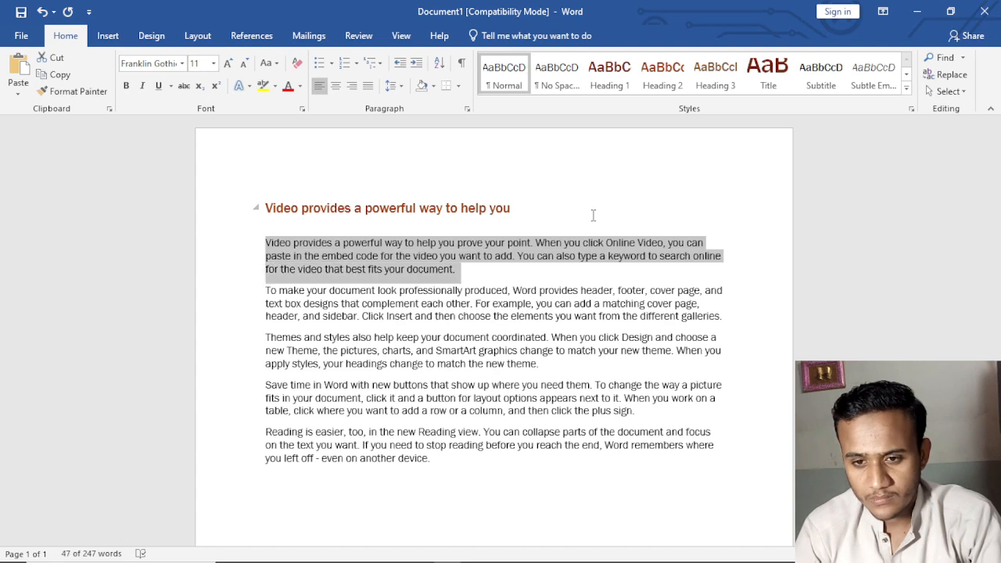
{"action": "left_click", "coordinate": [906, 89]}
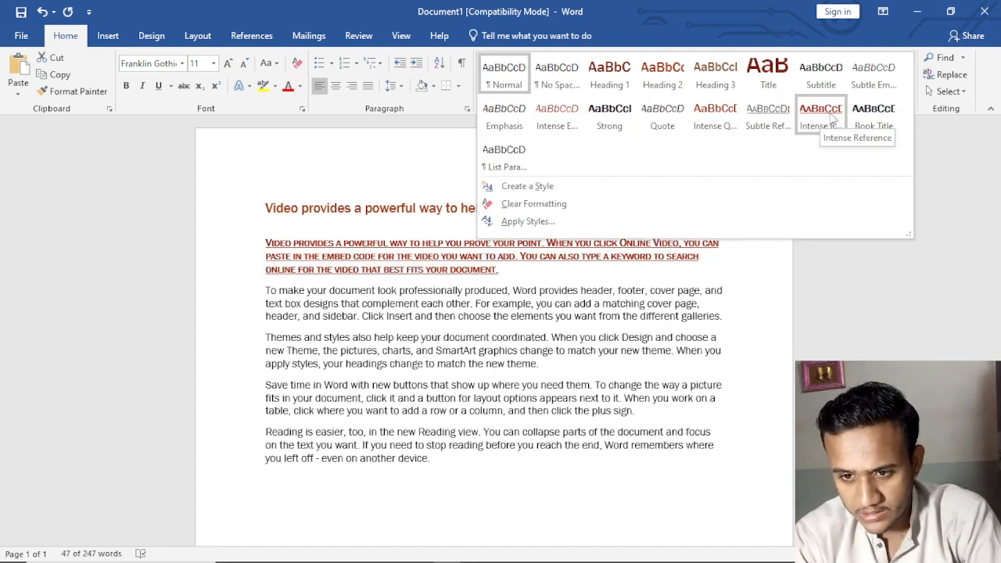
{"action": "left_click", "coordinate": [940, 182]}
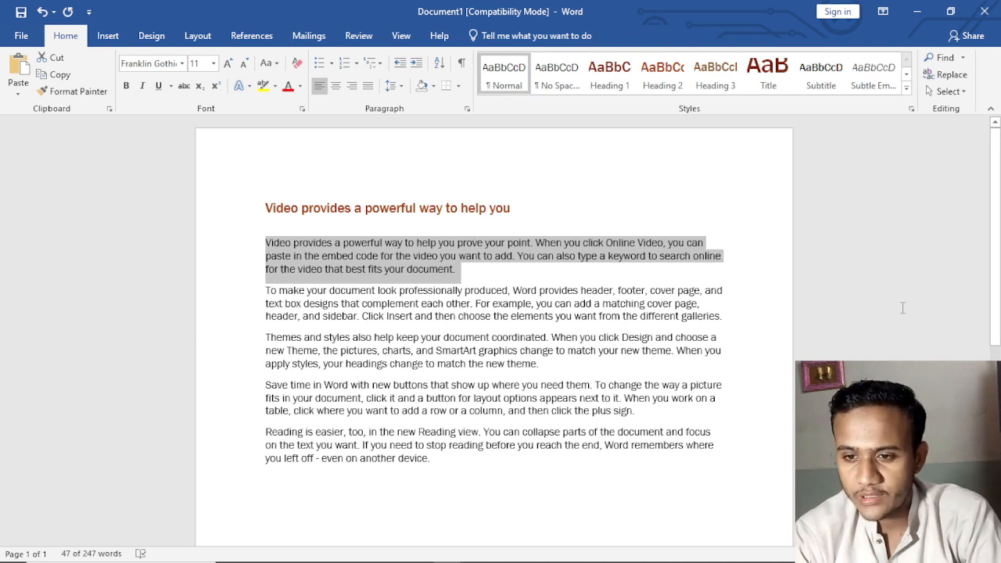
{"action": "left_click", "coordinate": [350, 253]}
Step: Paste the copied phrase over the empty line beneath the heading and make its words "Video provides a" bold
{"action": "left_click", "coordinate": [236, 227]}
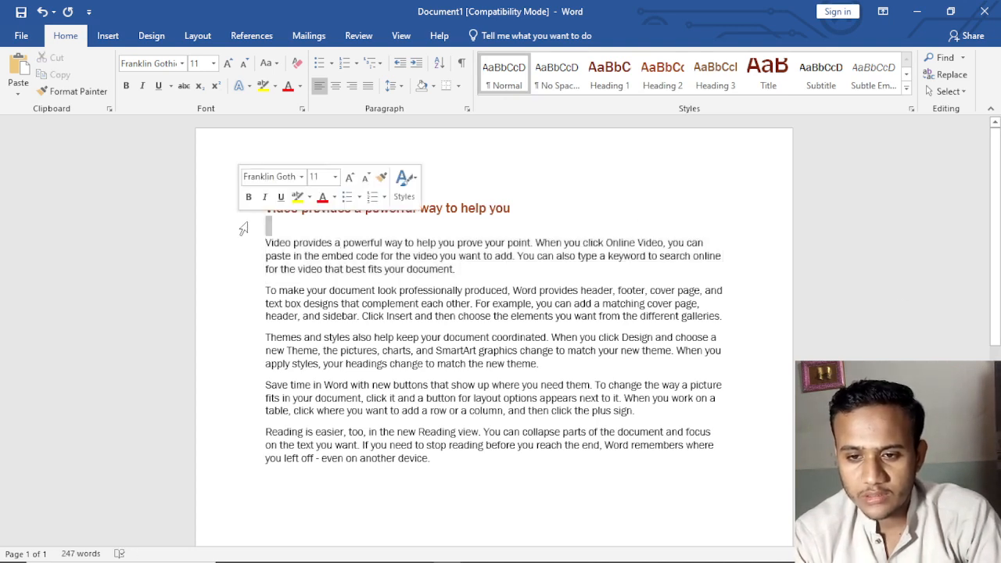
{"action": "key", "text": "ctrl+v"}
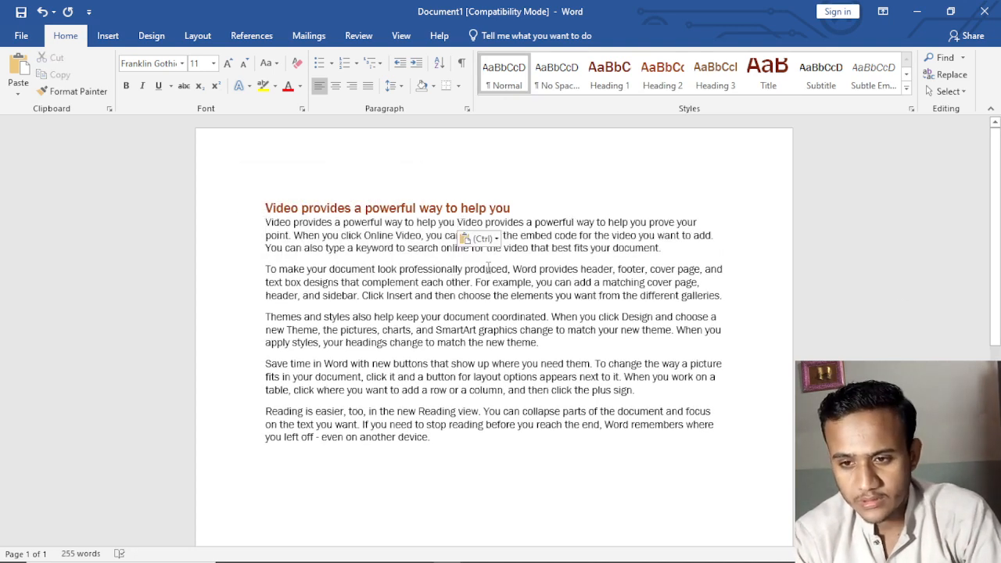
{"action": "left_click_drag", "start_coordinate": [452, 227], "coordinate": [281, 227]}
{"action": "left_click", "coordinate": [334, 232]}
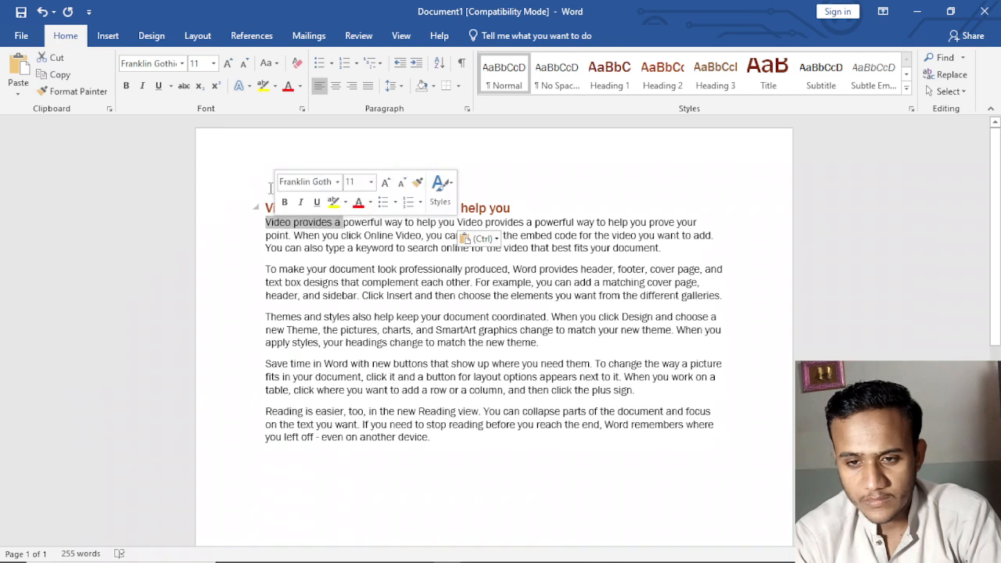
{"action": "left_click", "coordinate": [126, 85]}
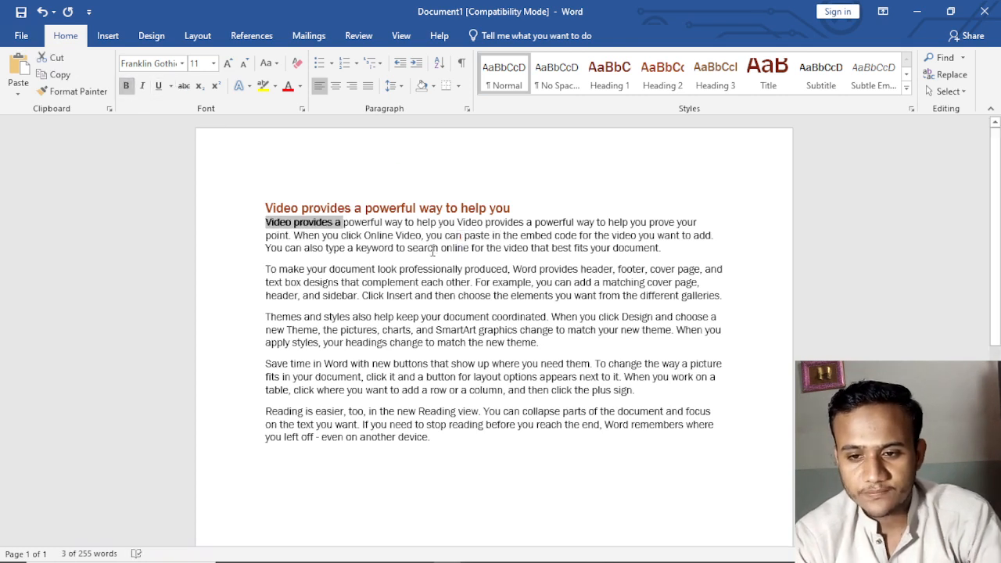
Step: Split the bold words "Video provides a" onto their own line and insert an empty line between them and the heading
{"action": "key", "text": "Right"}
{"action": "key", "text": "Return"}
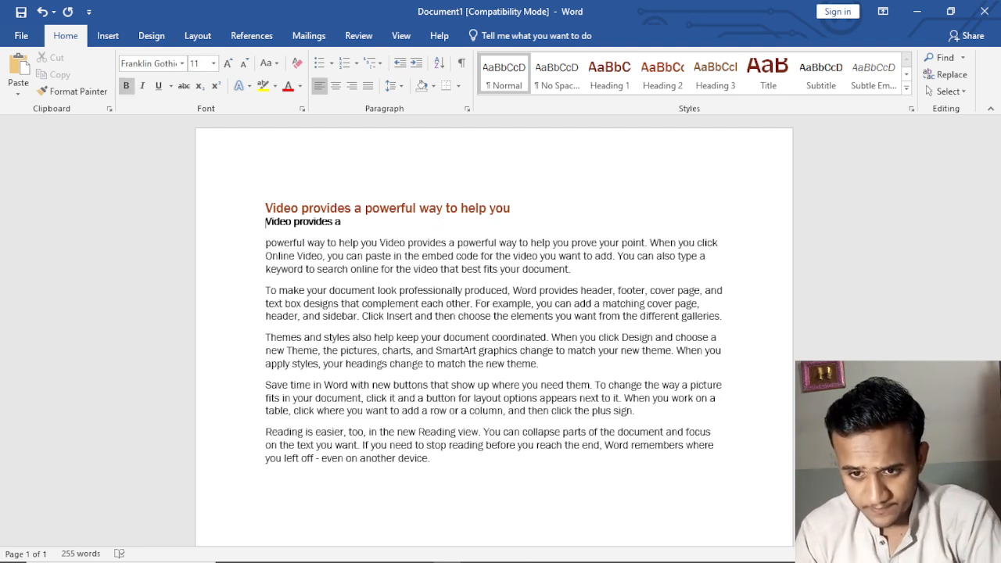
{"action": "key", "text": "Return"}
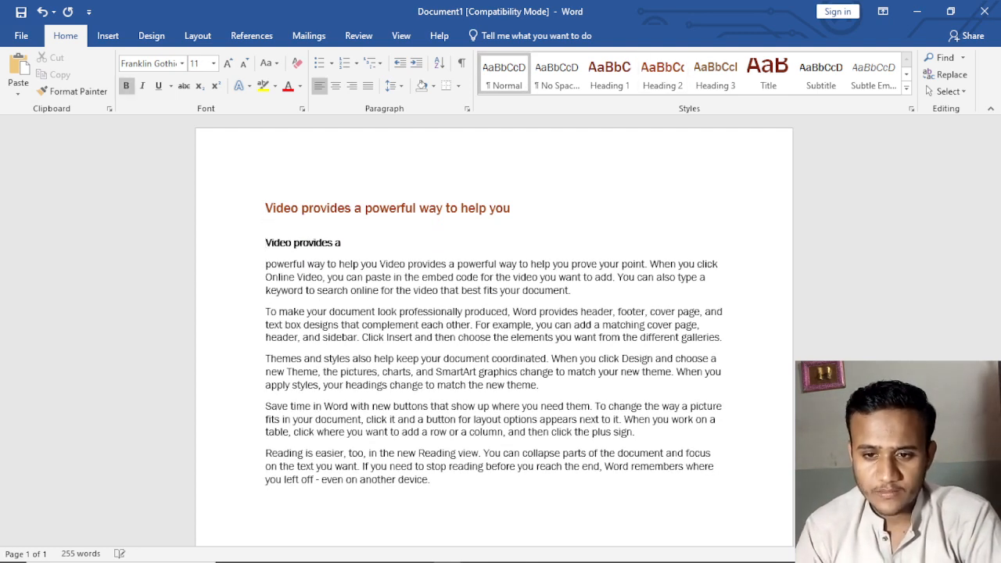
{"action": "key", "text": "ctrl+alt+2"}
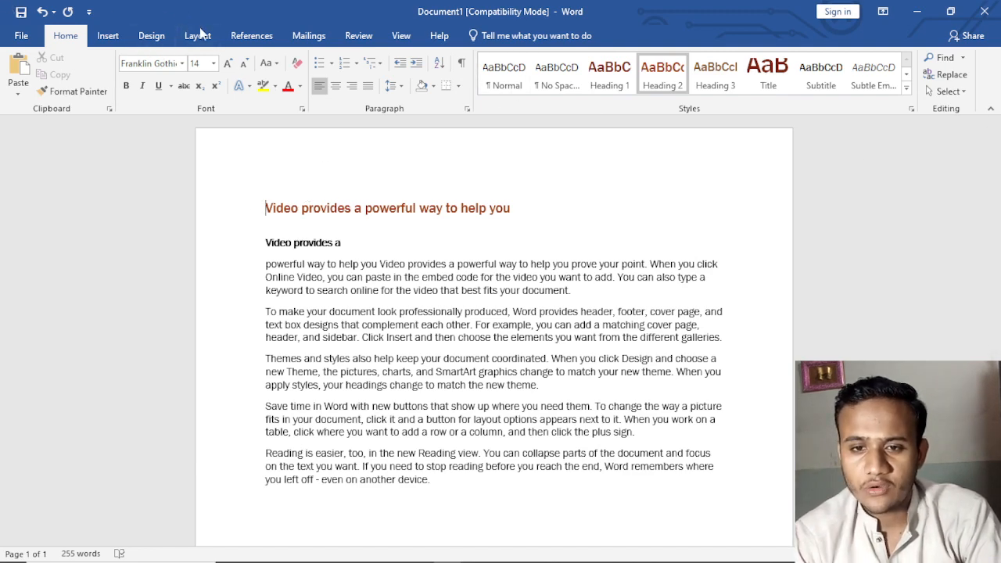
Step: Apply the Slice theme to the document
{"action": "left_click", "coordinate": [160, 39]}
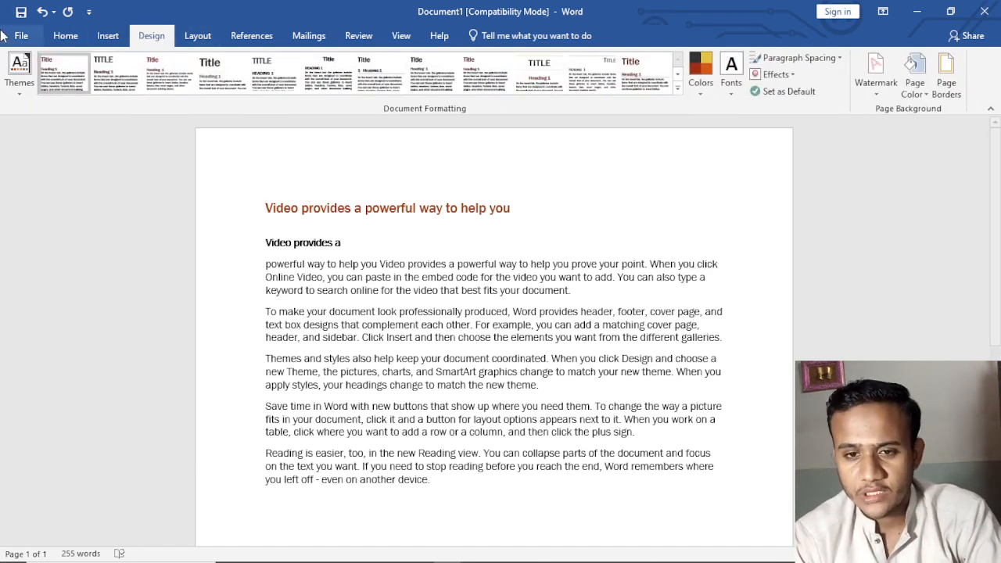
{"action": "left_click", "coordinate": [18, 79]}
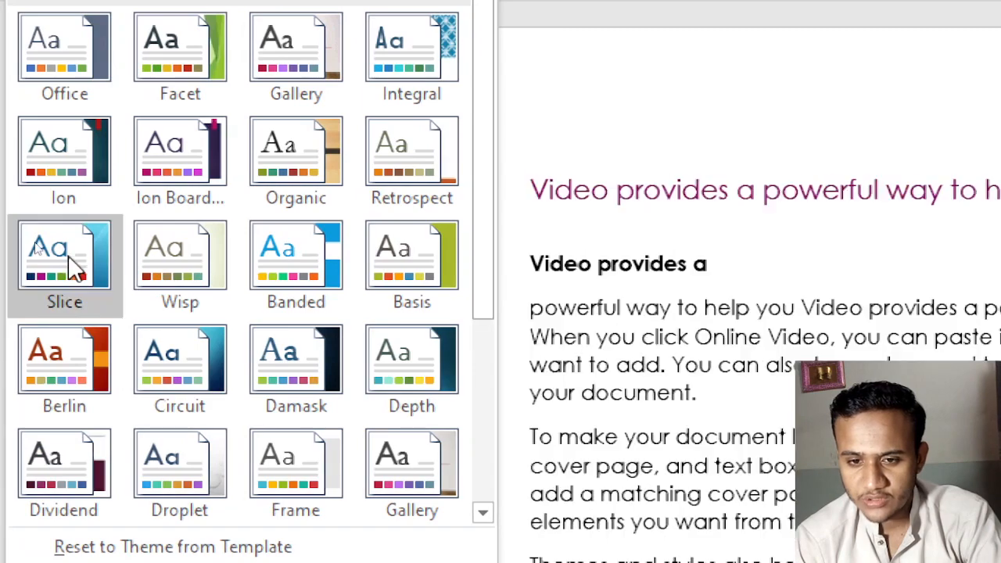
{"action": "left_click", "coordinate": [78, 263]}
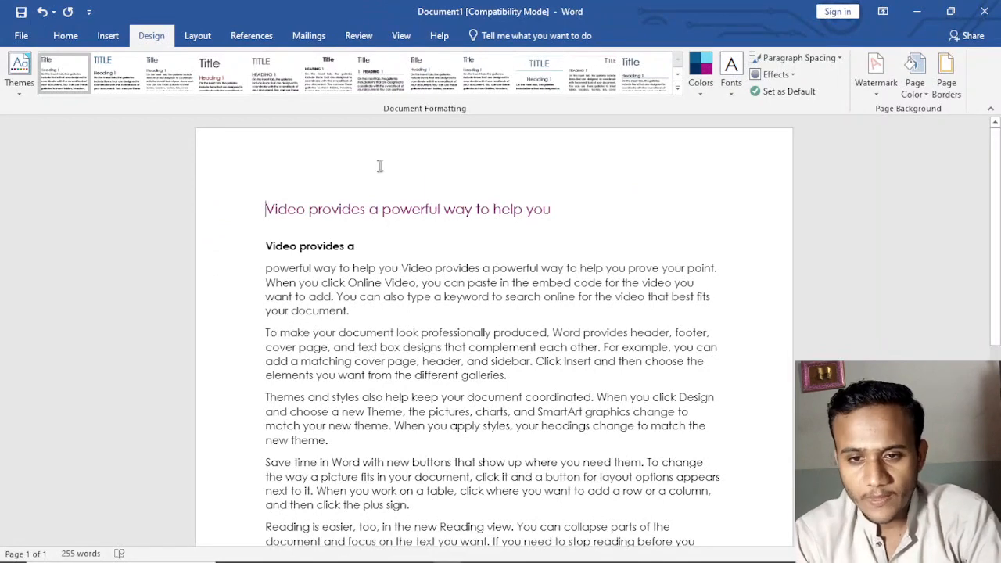
Step: Try the built-in style set that puts a shaded band behind headings, and undo it
{"action": "left_click", "coordinate": [677, 88]}
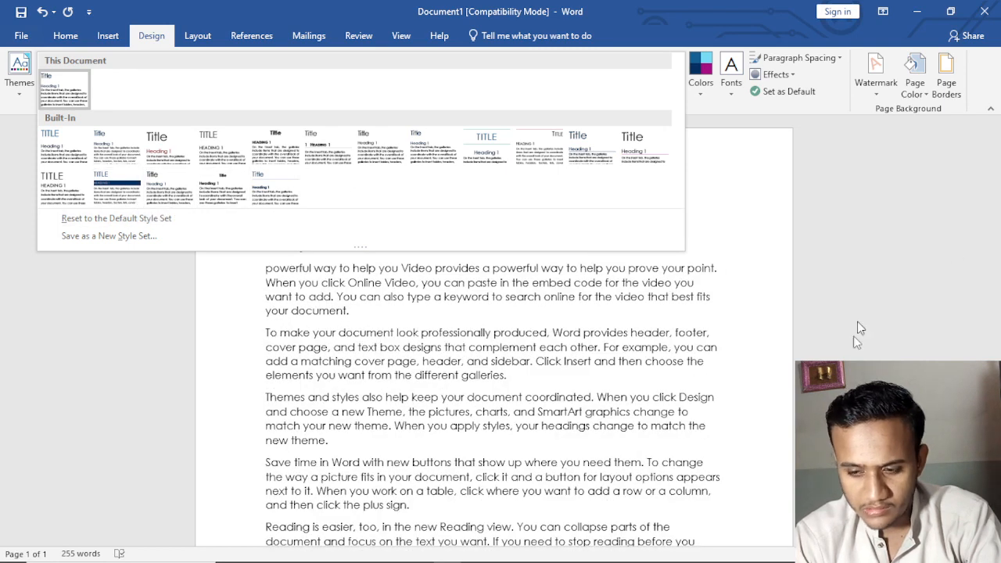
{"action": "left_click", "coordinate": [922, 553]}
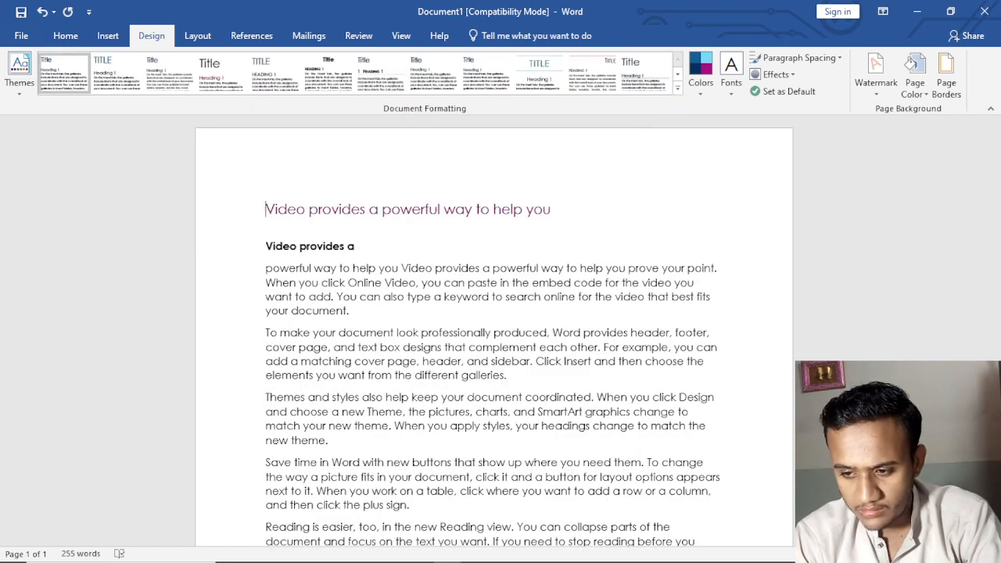
{"action": "left_click_drag", "start_coordinate": [922, 553], "coordinate": [913, 554]}
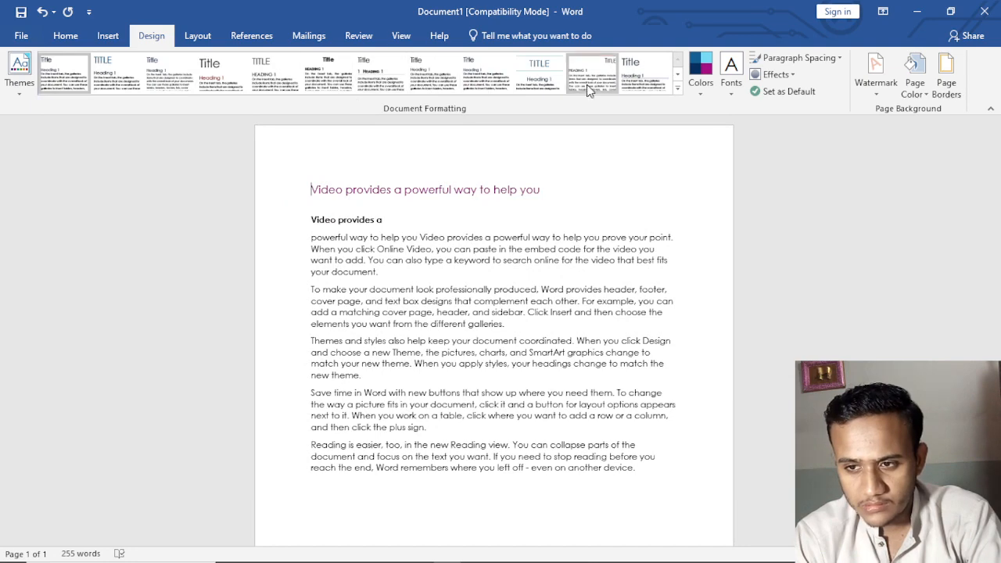
{"action": "left_click", "coordinate": [677, 88]}
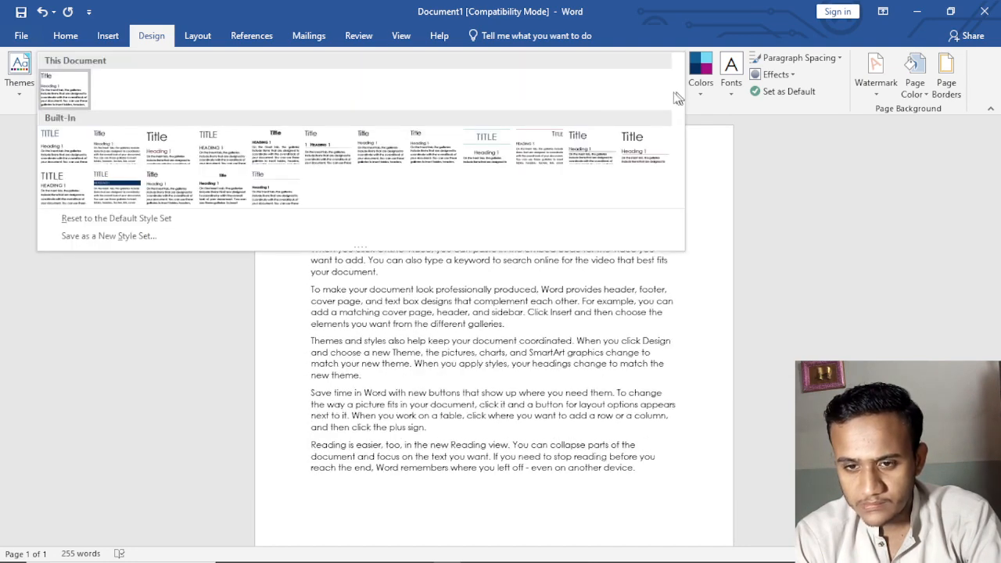
{"action": "left_click", "coordinate": [114, 188]}
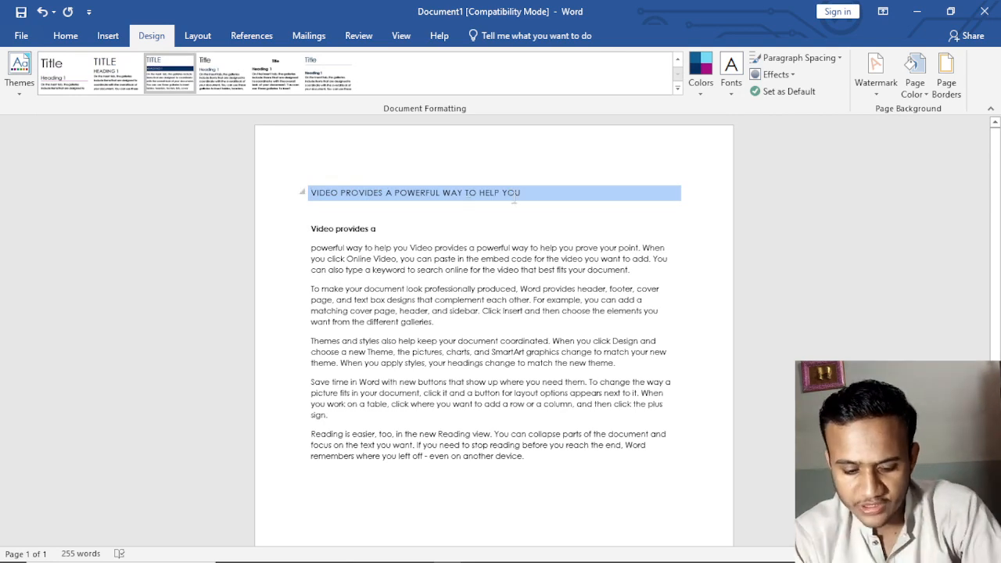
{"action": "key", "text": "ctrl+z"}
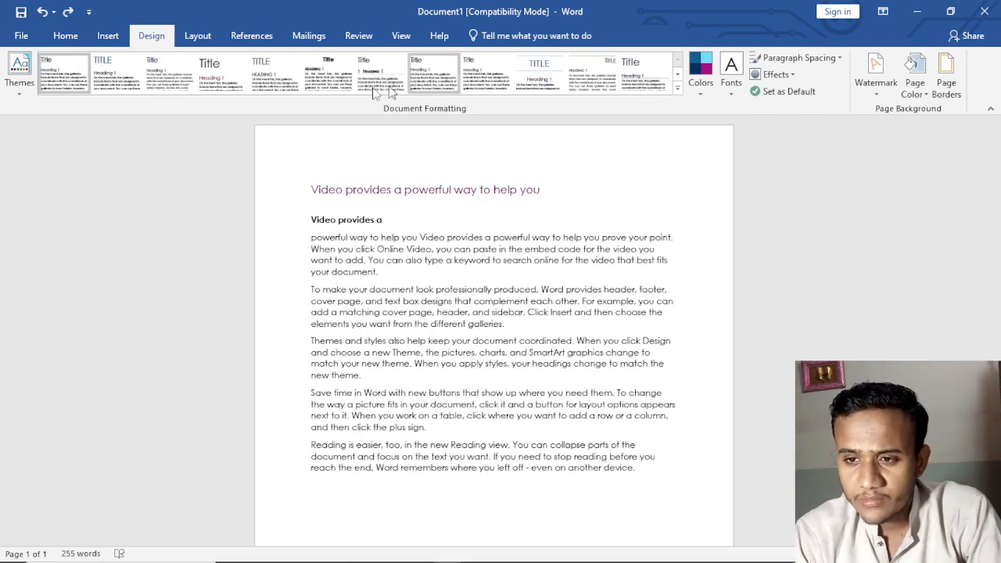
Step: Apply the first built-in style set, the one with an uppercase blue title, to the document
{"action": "left_click", "coordinate": [117, 74]}
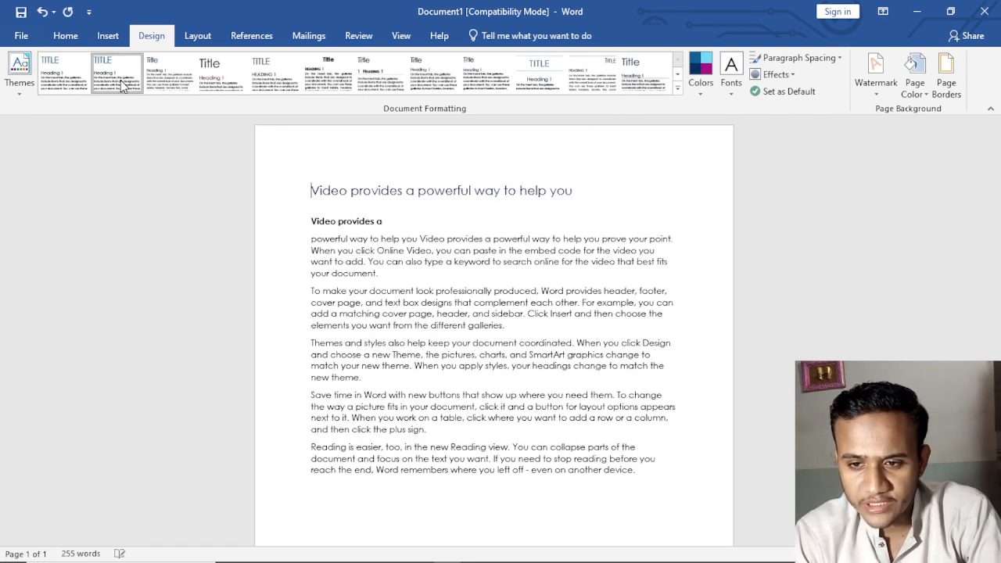
{"action": "left_click", "coordinate": [713, 246]}
{"action": "left_click_drag", "start_coordinate": [308, 164], "coordinate": [657, 460]}
{"action": "left_click", "coordinate": [913, 342]}
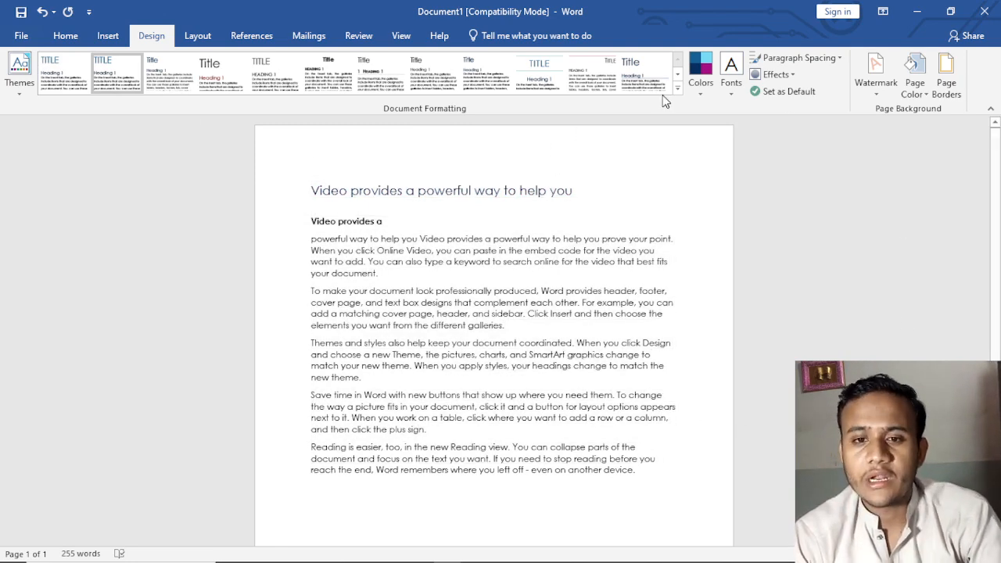
Step: Apply the Blue II theme colors to the document so the heading takes the new color
{"action": "left_click", "coordinate": [697, 85]}
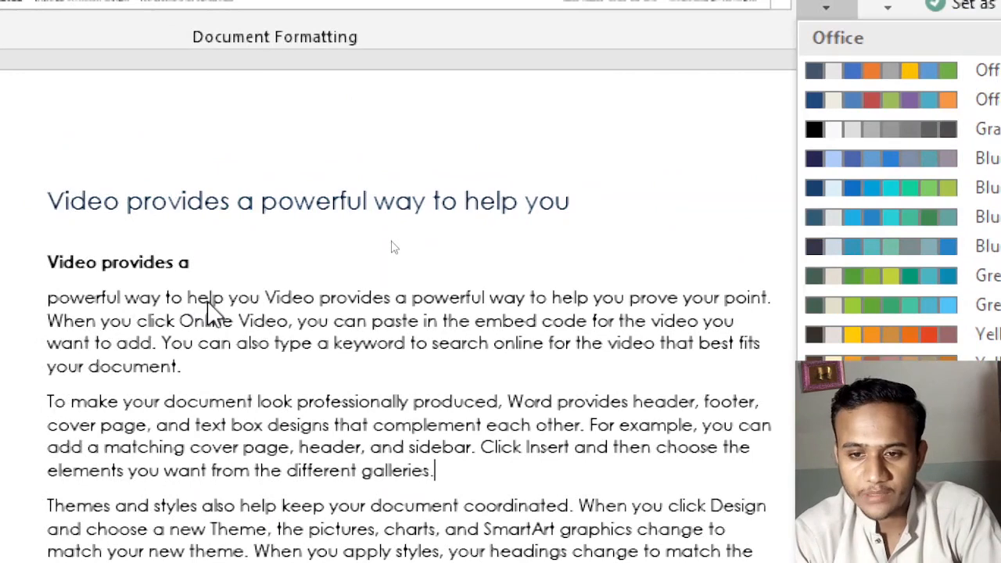
{"action": "key", "text": "Escape"}
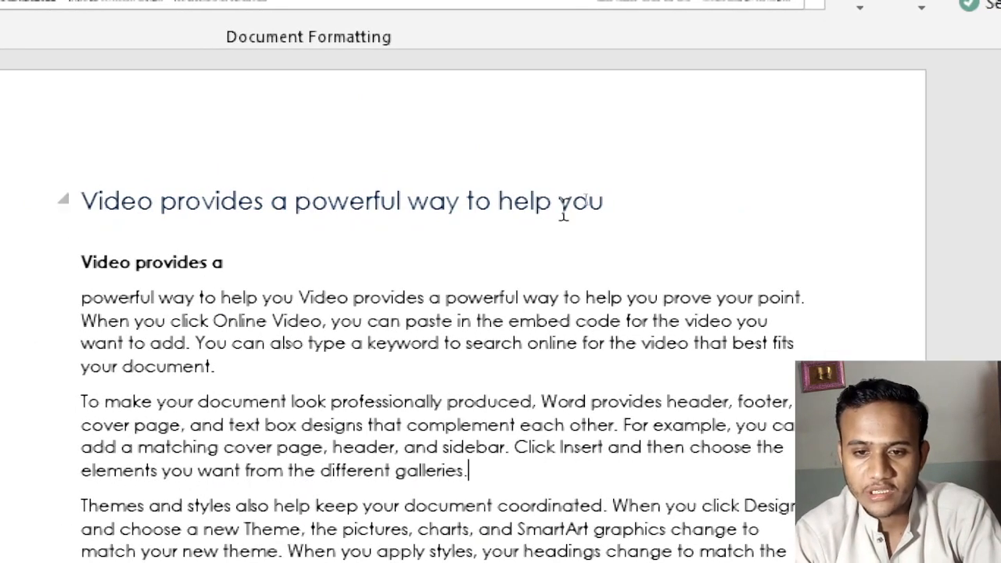
{"action": "triple_click", "coordinate": [479, 201]}
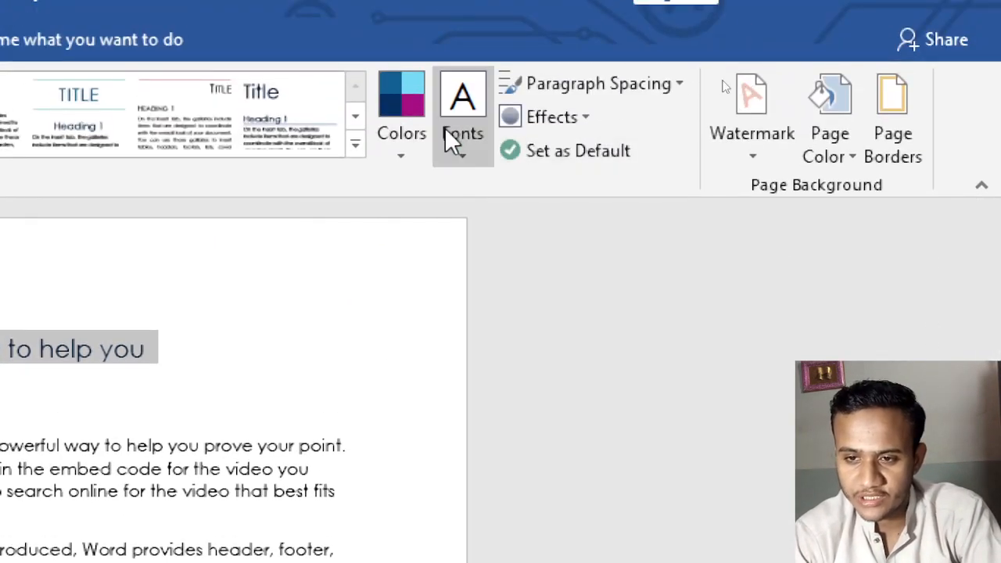
{"action": "left_click", "coordinate": [419, 133]}
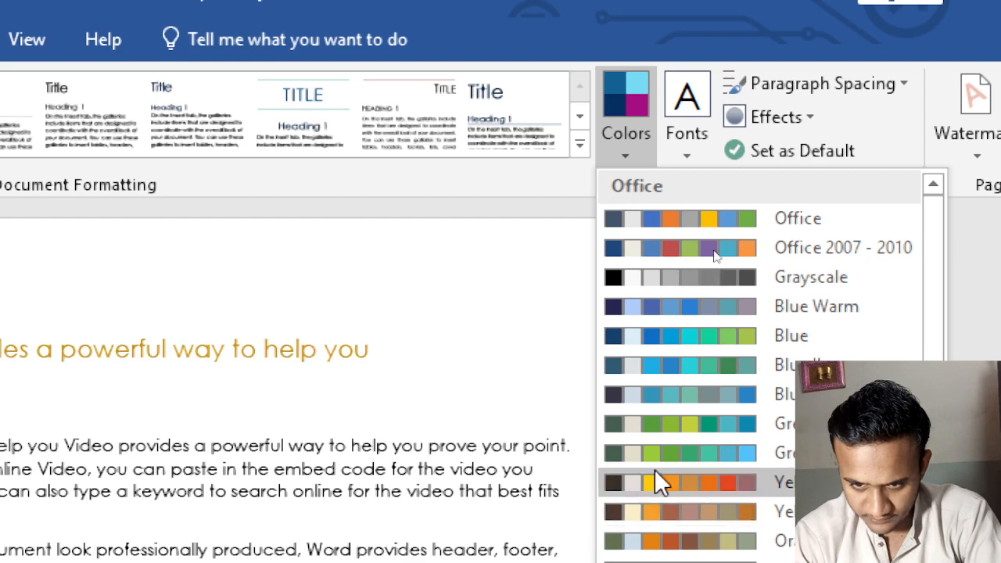
{"action": "left_click", "coordinate": [697, 364]}
{"action": "left_click", "coordinate": [547, 349]}
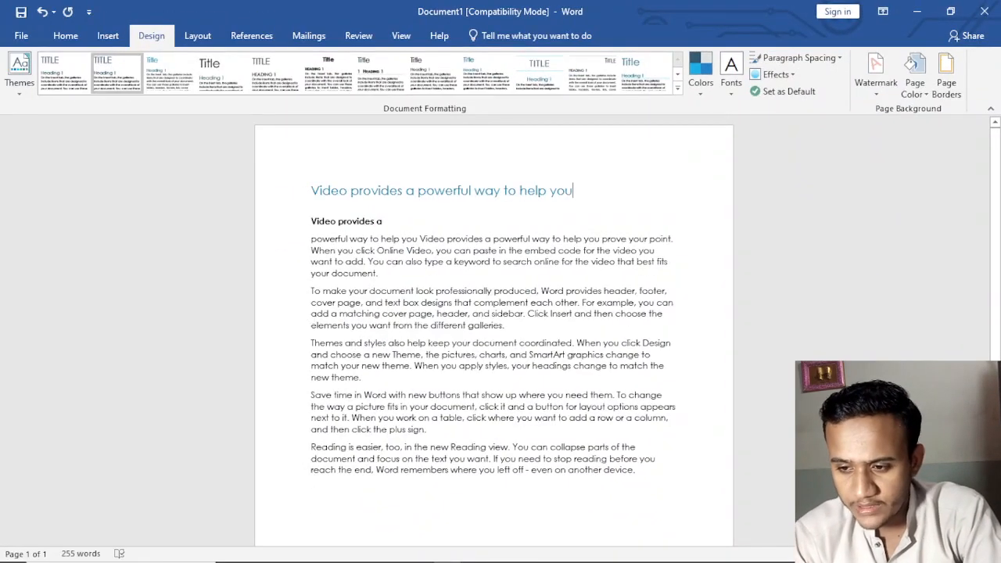
Step: Apply the Georgia theme fonts to the document's heading and body text
{"action": "scroll", "coordinate": [494, 336], "scroll_direction": "up", "scroll_amount": 6}
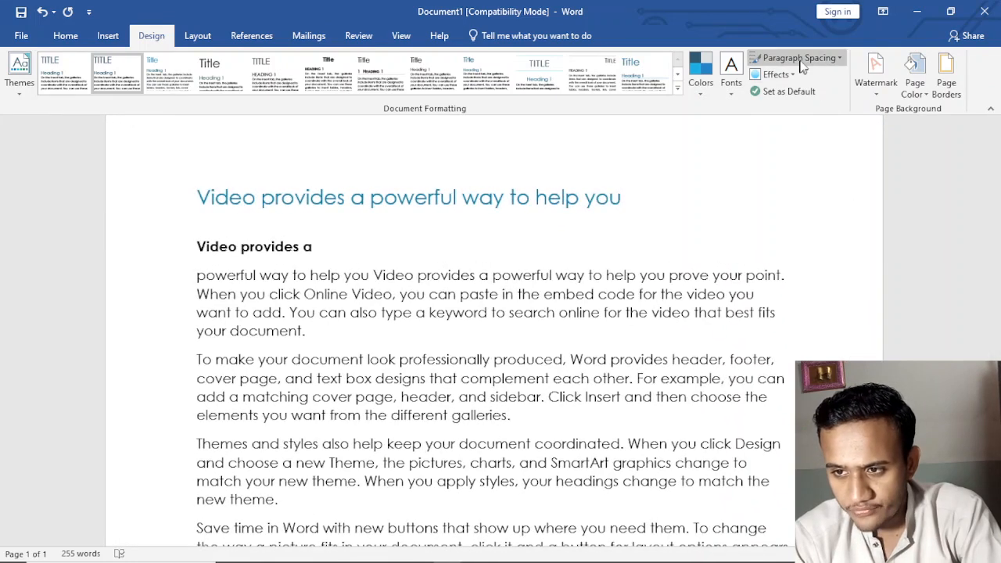
{"action": "left_click", "coordinate": [731, 71]}
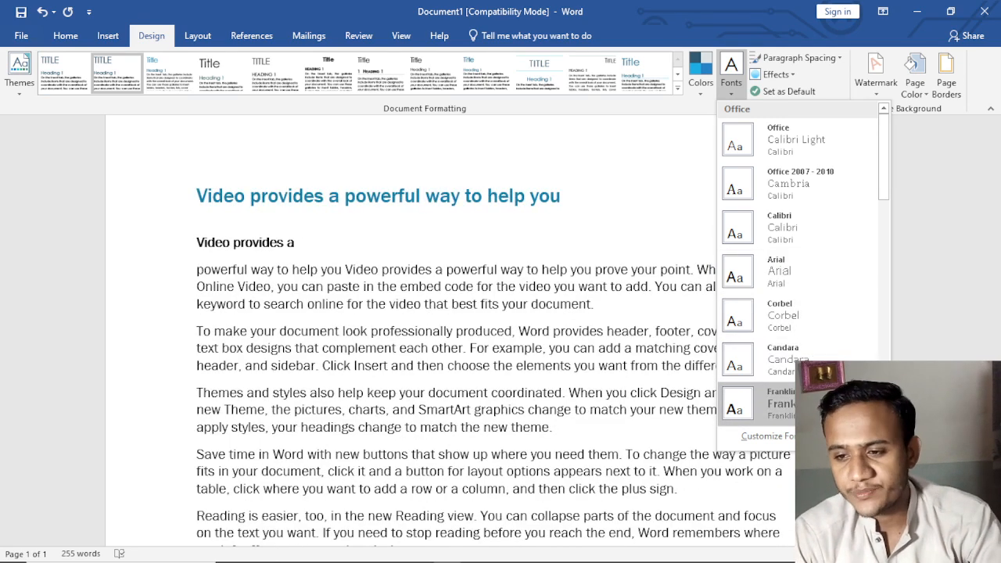
{"action": "scroll", "coordinate": [801, 330], "scroll_direction": "down", "scroll_amount": 3}
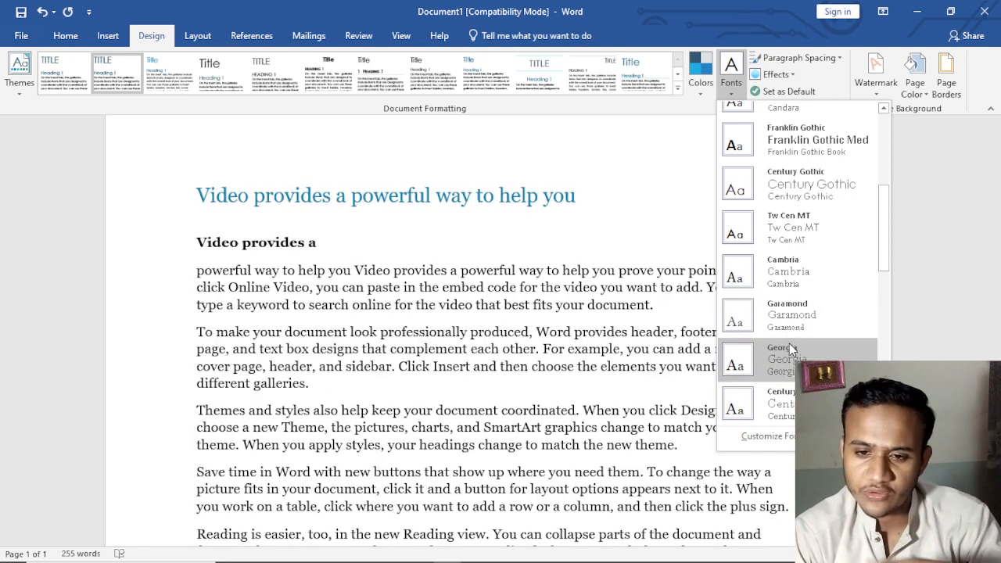
{"action": "left_click", "coordinate": [803, 355]}
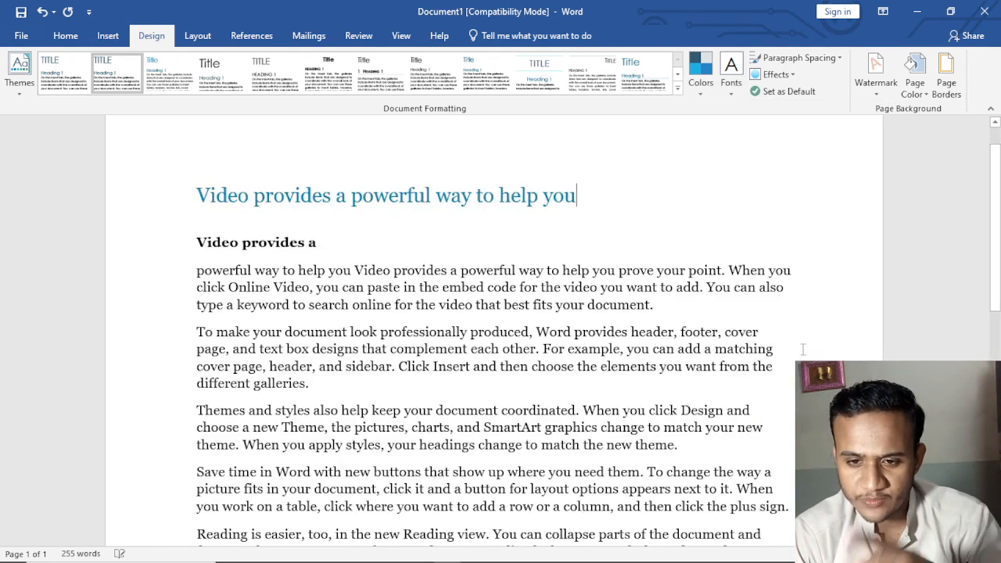
Step: Apply the built-in Open paragraph spacing to the whole document
{"action": "scroll", "coordinate": [803, 344], "scroll_direction": "down", "scroll_amount": 1}
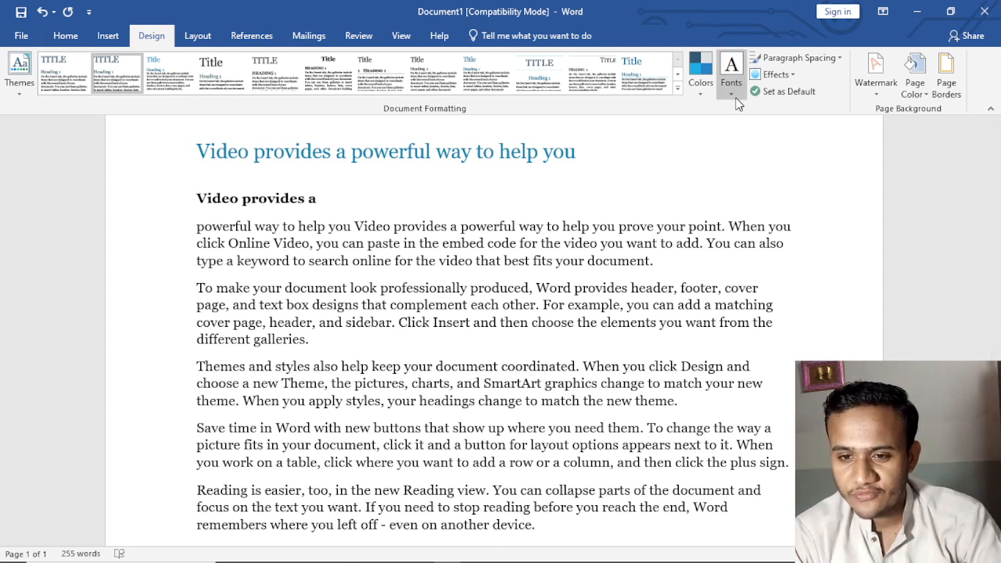
{"action": "left_click", "coordinate": [831, 57]}
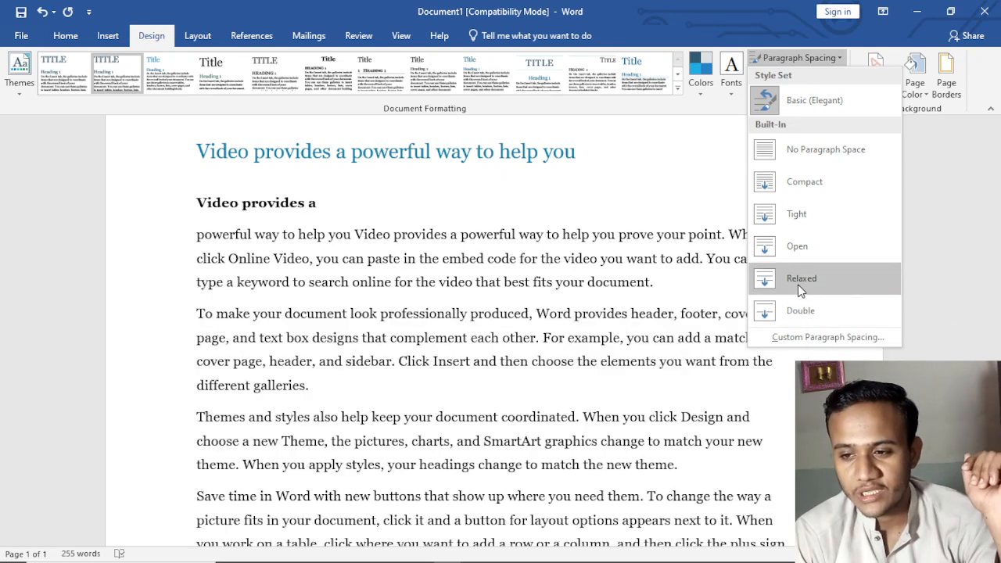
{"action": "left_click", "coordinate": [786, 245]}
{"action": "scroll", "coordinate": [793, 246], "scroll_direction": "down", "scroll_amount": 3}
{"action": "scroll", "coordinate": [792, 247], "scroll_direction": "up", "scroll_amount": 6}
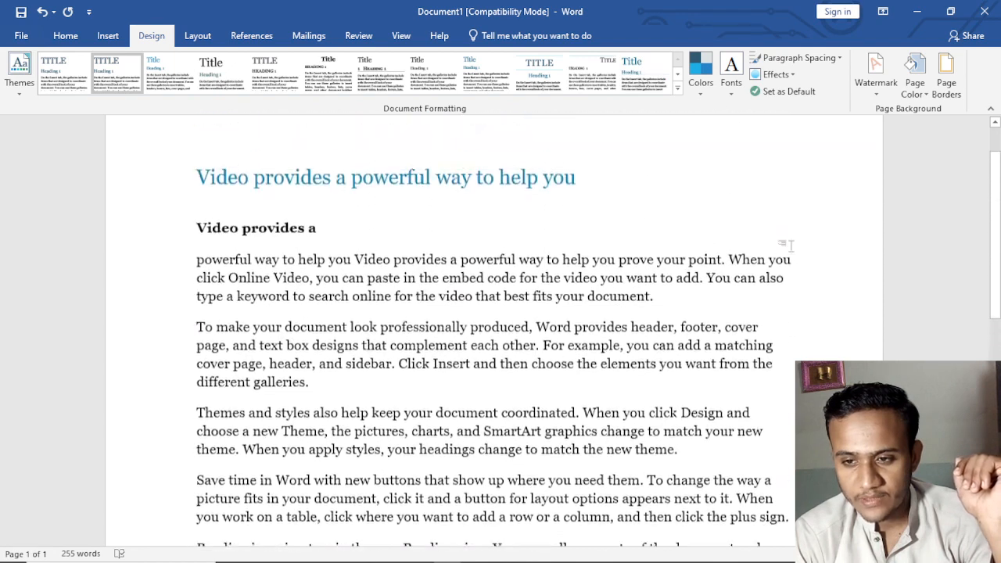
Step: Copy the last two paragraphs, "Save time in Word" and "Reading is easier", and paste them three times at the document's end
{"action": "scroll", "coordinate": [793, 246], "scroll_direction": "down", "scroll_amount": 5}
{"action": "scroll", "coordinate": [792, 247], "scroll_direction": "down", "scroll_amount": 2}
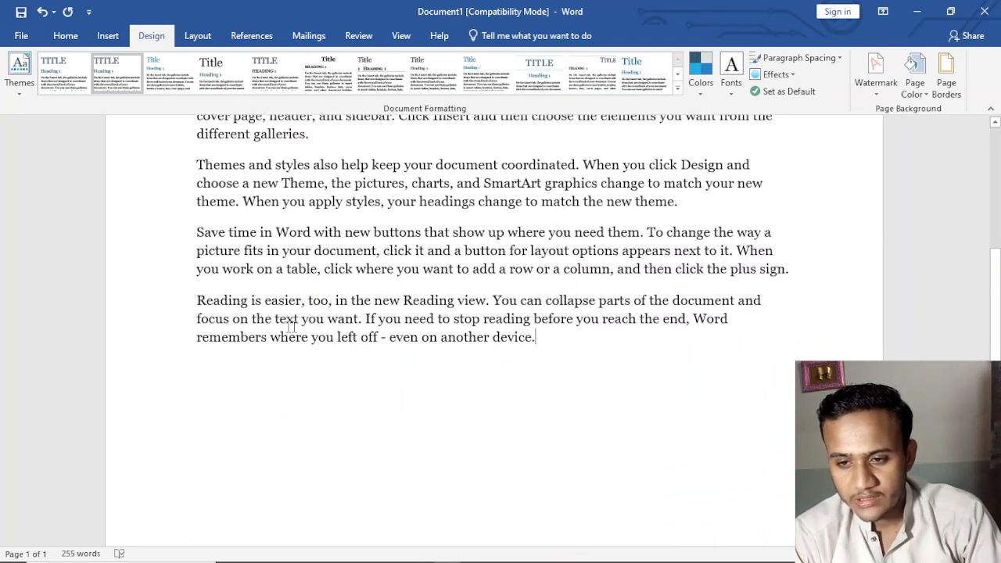
{"action": "left_click_drag", "start_coordinate": [567, 339], "coordinate": [179, 228]}
{"action": "key", "text": "ctrl+c"}
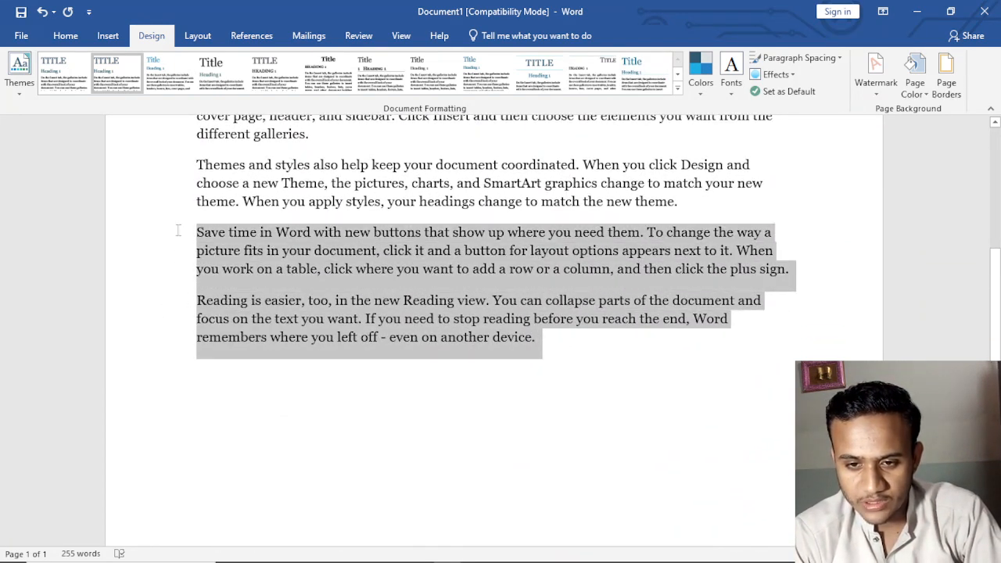
{"action": "left_click", "coordinate": [219, 385]}
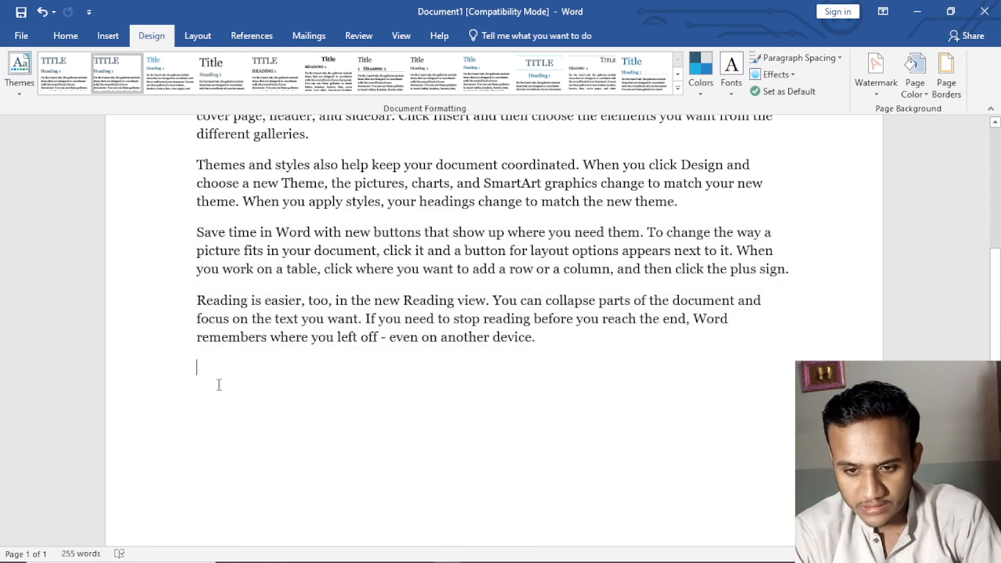
{"action": "key", "text": "ctrl+v"}
{"action": "key", "text": "ctrl+v"}
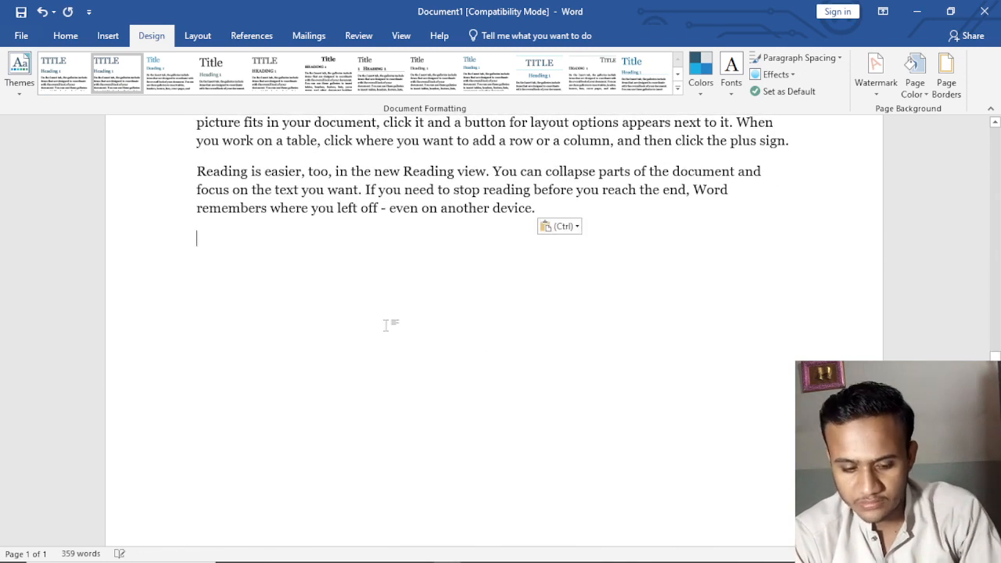
{"action": "key", "text": "ctrl+v"}
{"action": "scroll", "coordinate": [386, 318], "scroll_direction": "down", "scroll_amount": 1}
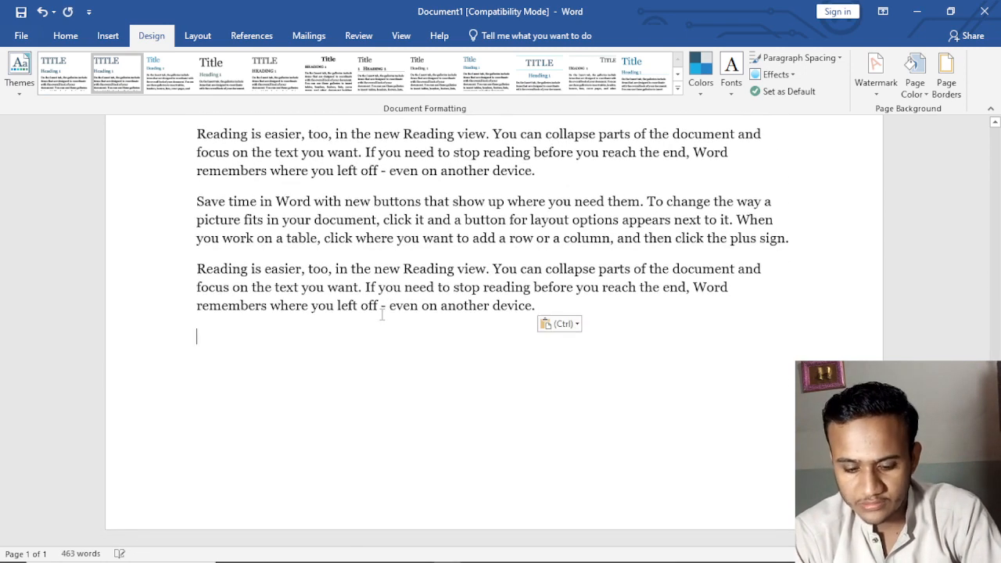
{"action": "key", "text": "ctrl+v"}
Step: Delete the pasted "Reading is easier" paragraph that spilled onto the second page
{"action": "scroll", "coordinate": [397, 302], "scroll_direction": "up", "scroll_amount": 1}
{"action": "scroll", "coordinate": [461, 368], "scroll_direction": "down", "scroll_amount": 3}
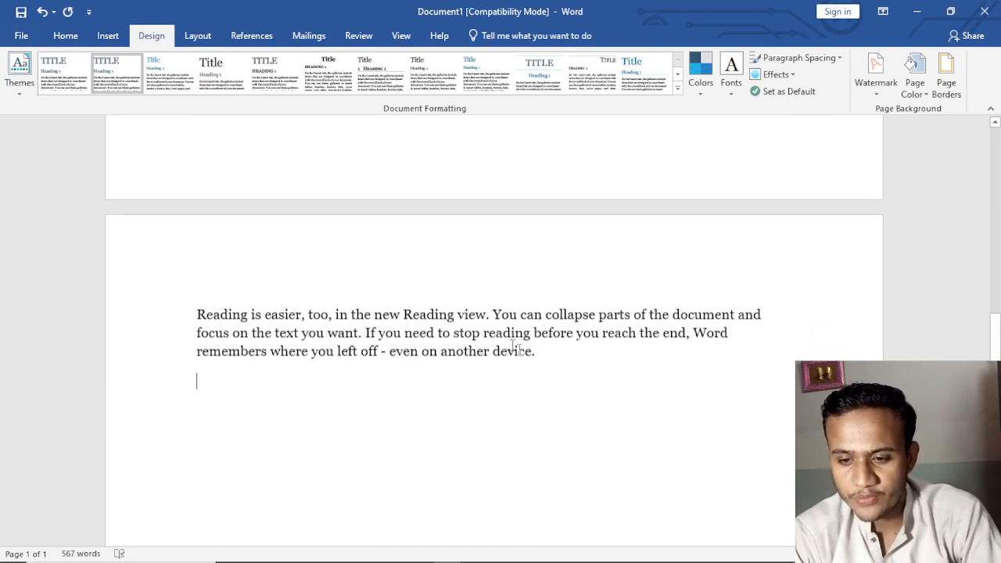
{"action": "left_click_drag", "start_coordinate": [536, 352], "coordinate": [245, 282]}
{"action": "key", "text": "BackSpace"}
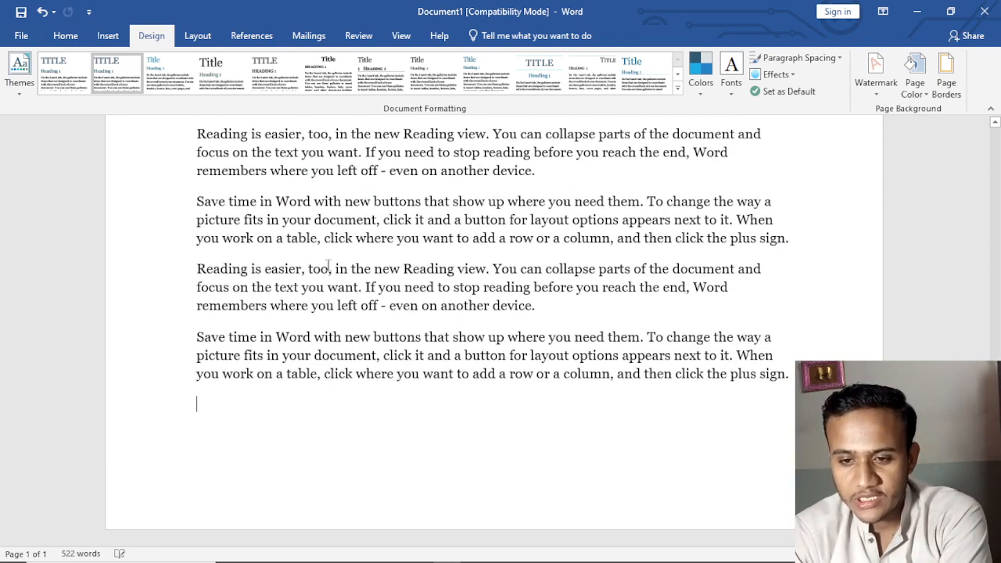
Step: Open the page header on the first page for editing and enter a person's name in it
{"action": "scroll", "coordinate": [391, 270], "scroll_direction": "up", "scroll_amount": 10}
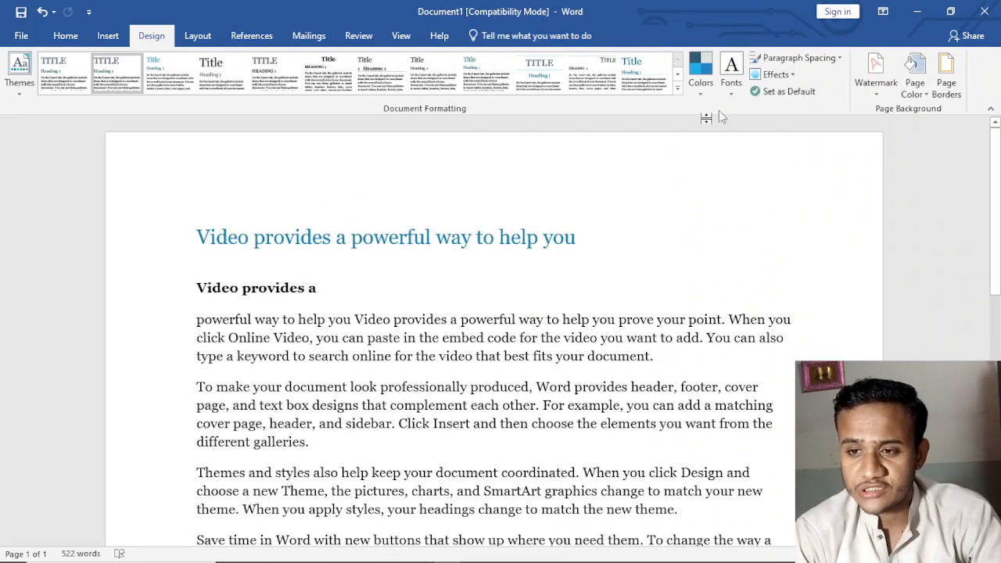
{"action": "double_click", "coordinate": [298, 187]}
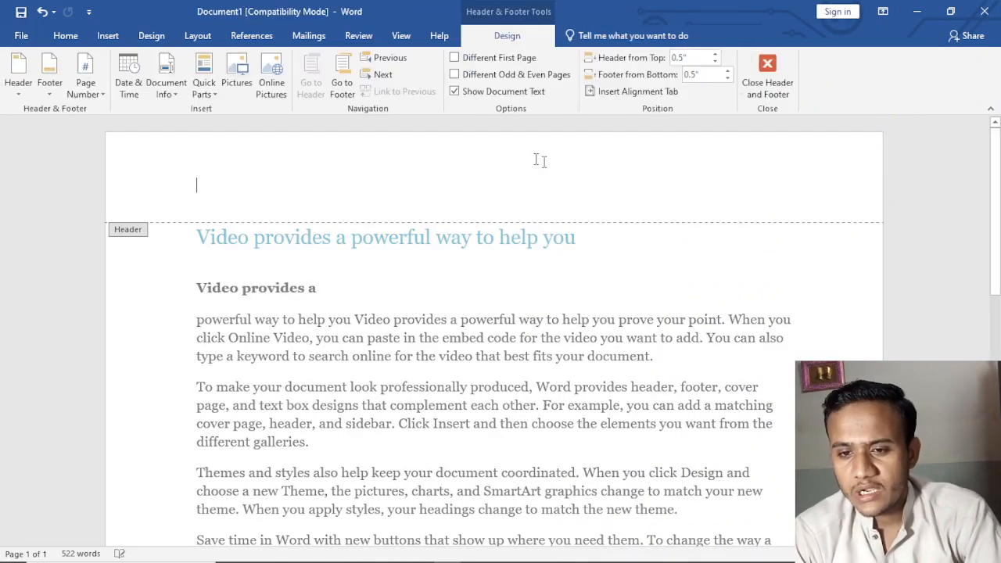
{"action": "left_click", "coordinate": [109, 36]}
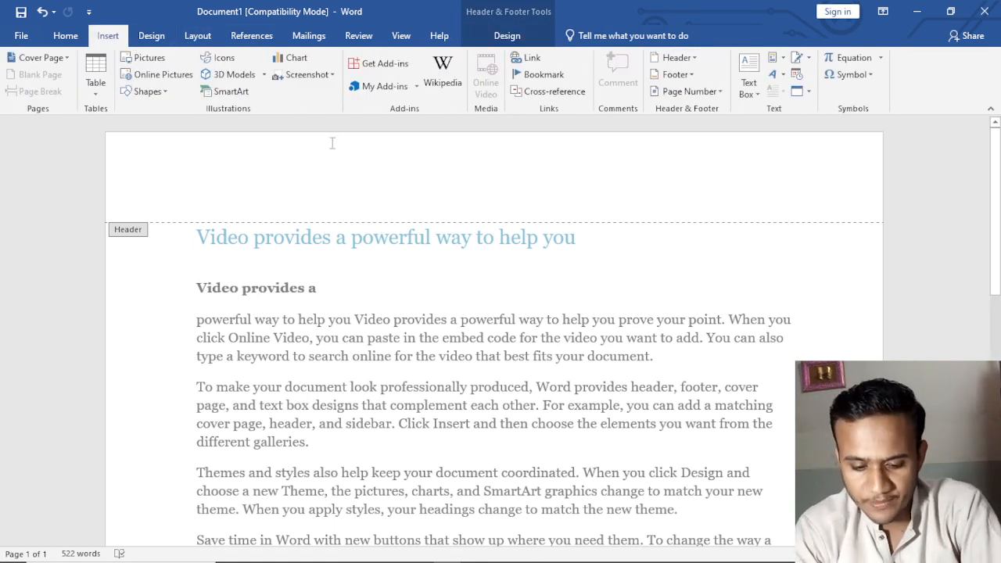
{"action": "type", "text": "ahmar ars"}
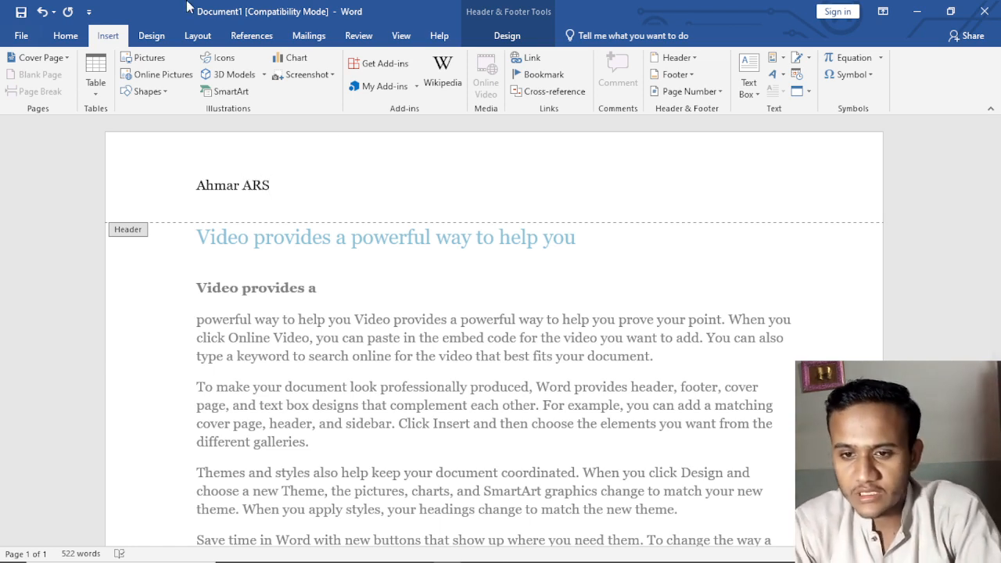
Step: Apply the bold black text effect with a hard shadow to the header text and set it to no outline
{"action": "triple_click", "coordinate": [243, 184]}
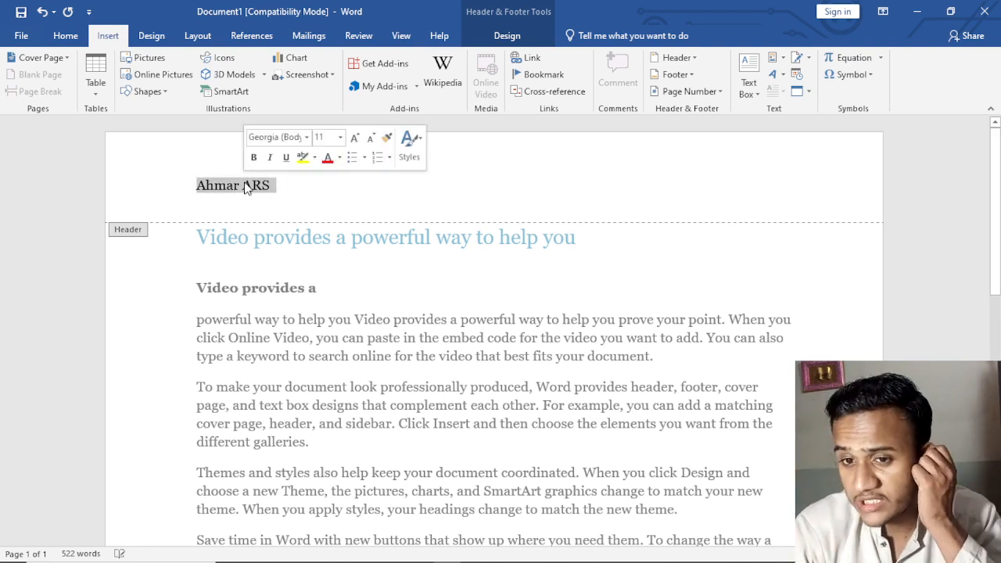
{"action": "left_click", "coordinate": [65, 36]}
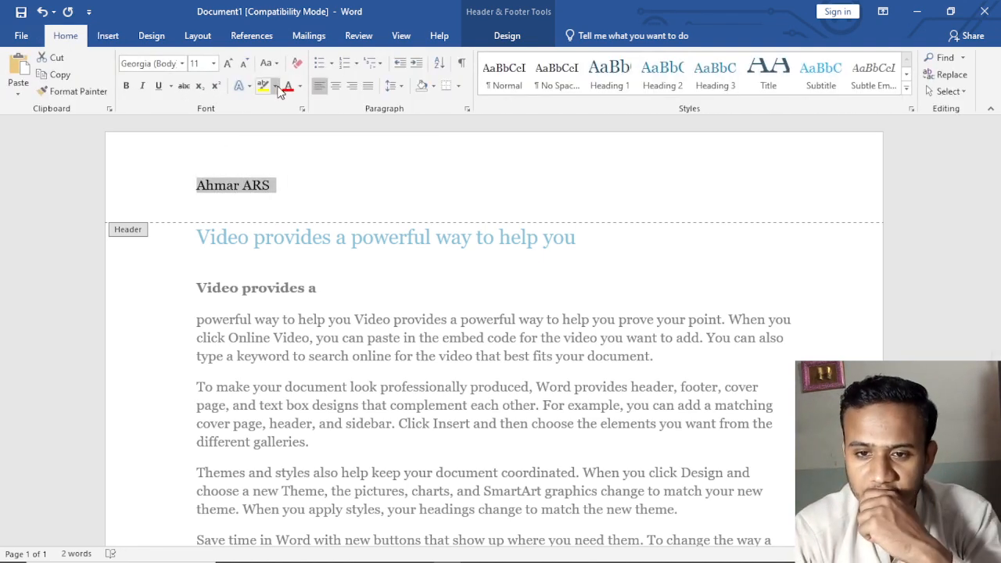
{"action": "left_click", "coordinate": [249, 86]}
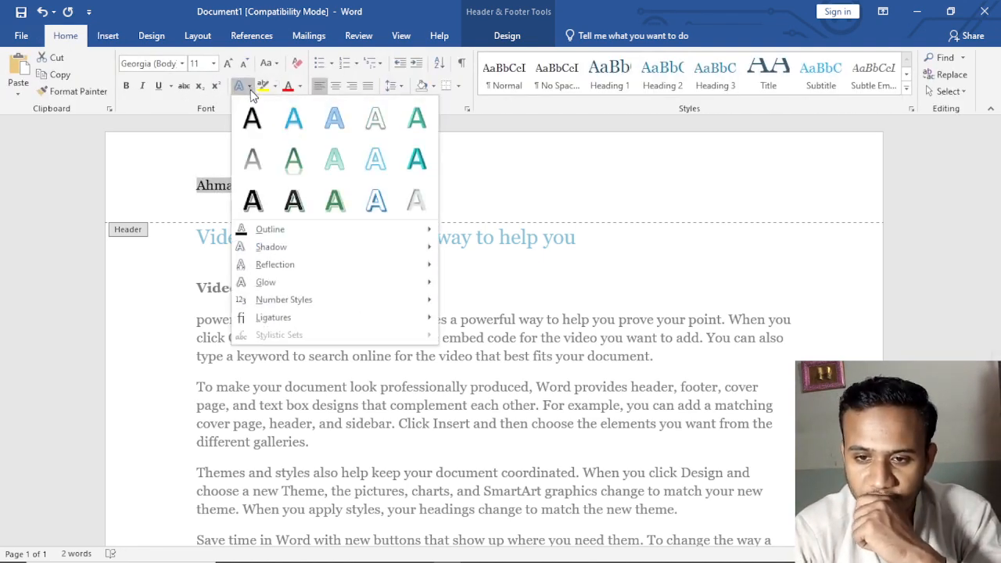
{"action": "left_click", "coordinate": [254, 203]}
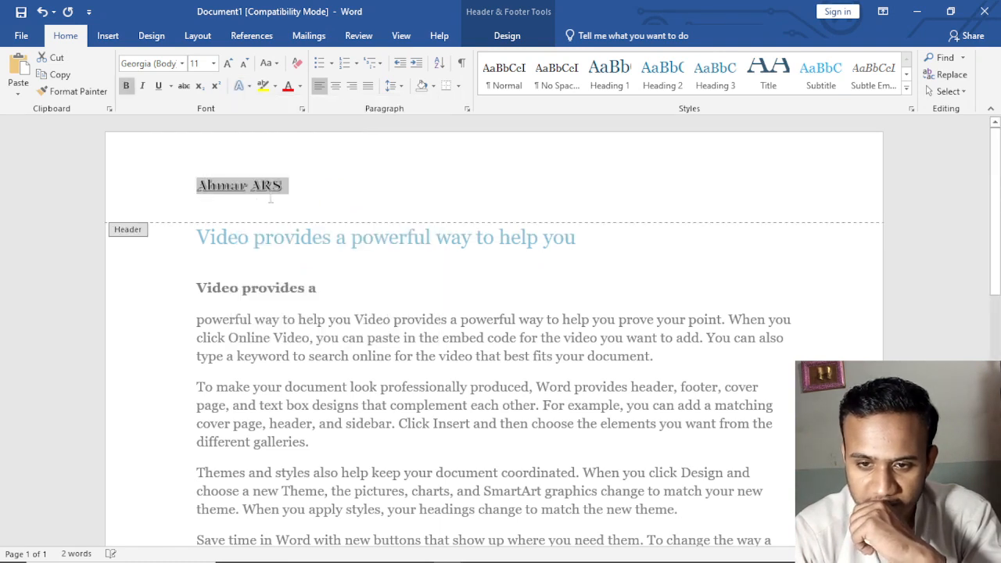
{"action": "left_click", "coordinate": [249, 87]}
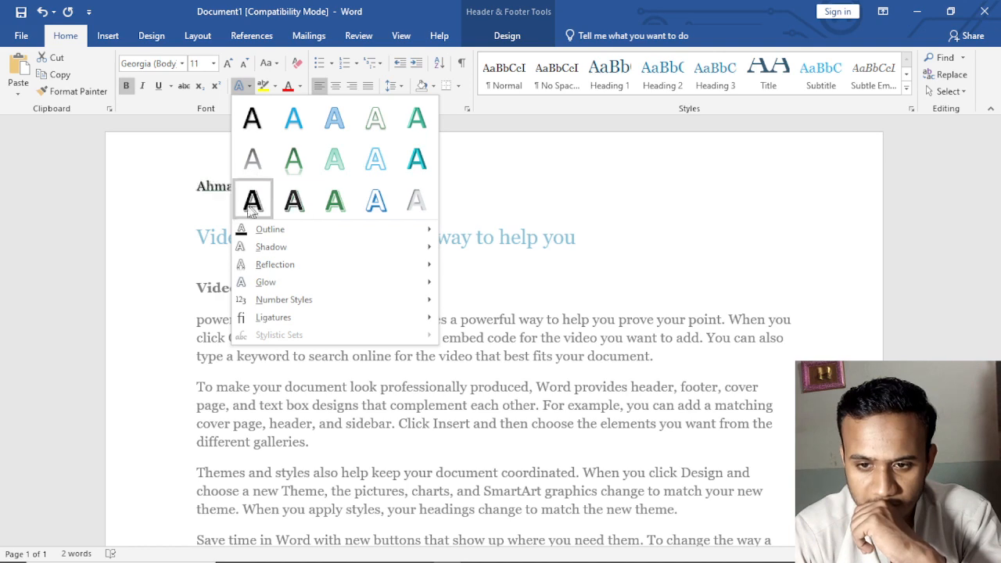
{"action": "mouse_move", "coordinate": [317, 235]}
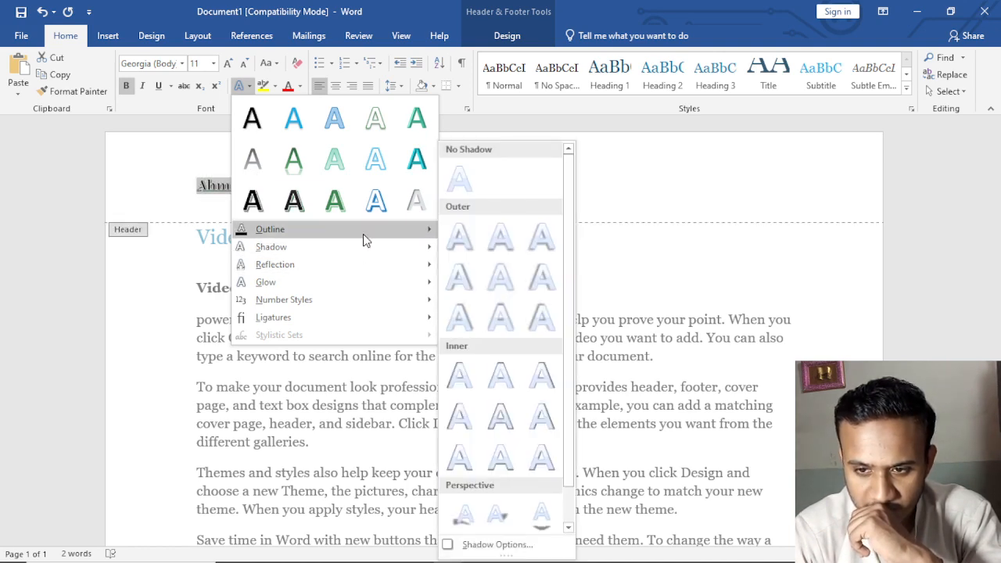
{"action": "mouse_move", "coordinate": [363, 234]}
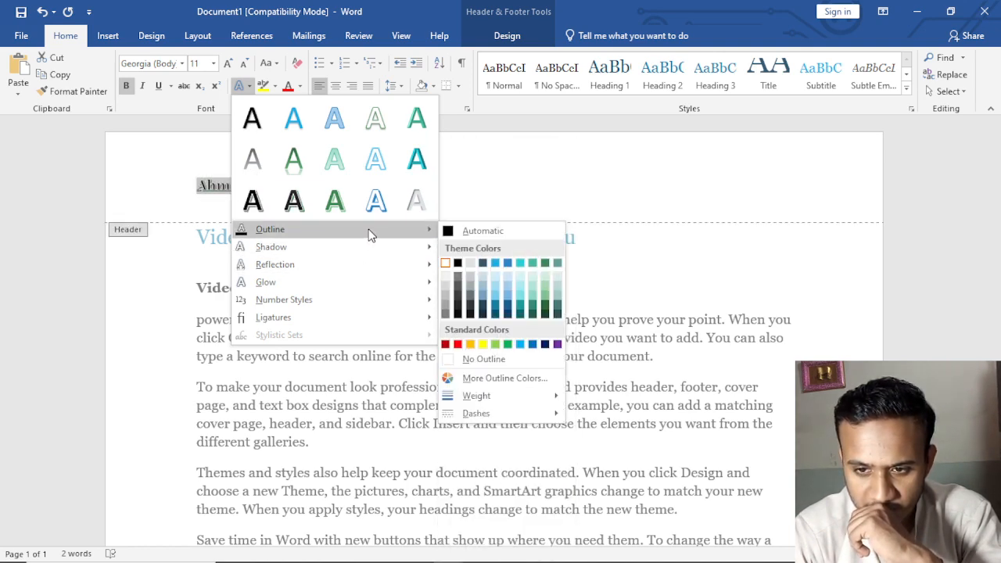
{"action": "left_click", "coordinate": [483, 360]}
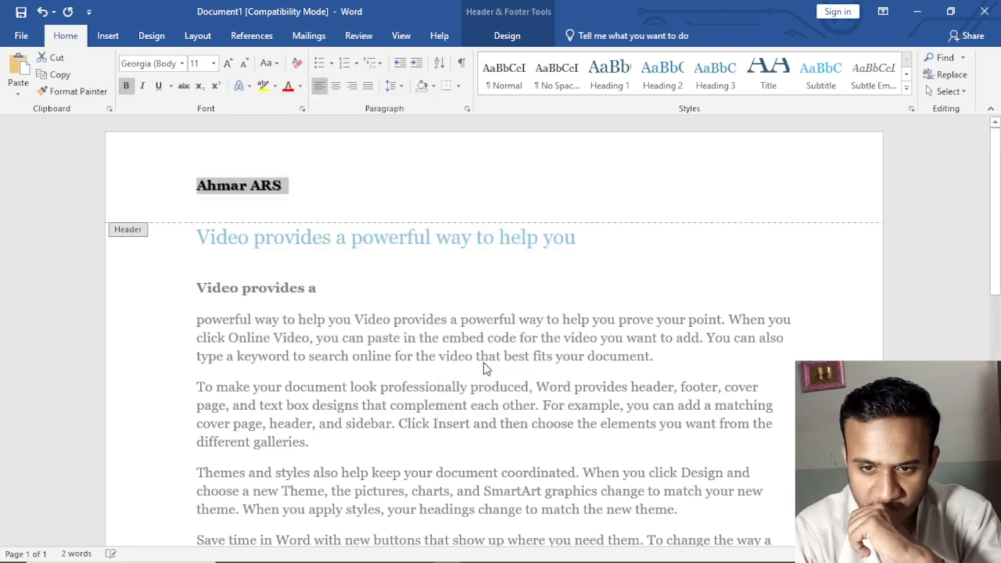
Step: Enlarge the header text to 18 pt, center it, and return to the body text
{"action": "left_click", "coordinate": [228, 63]}
{"action": "left_click", "coordinate": [228, 63]}
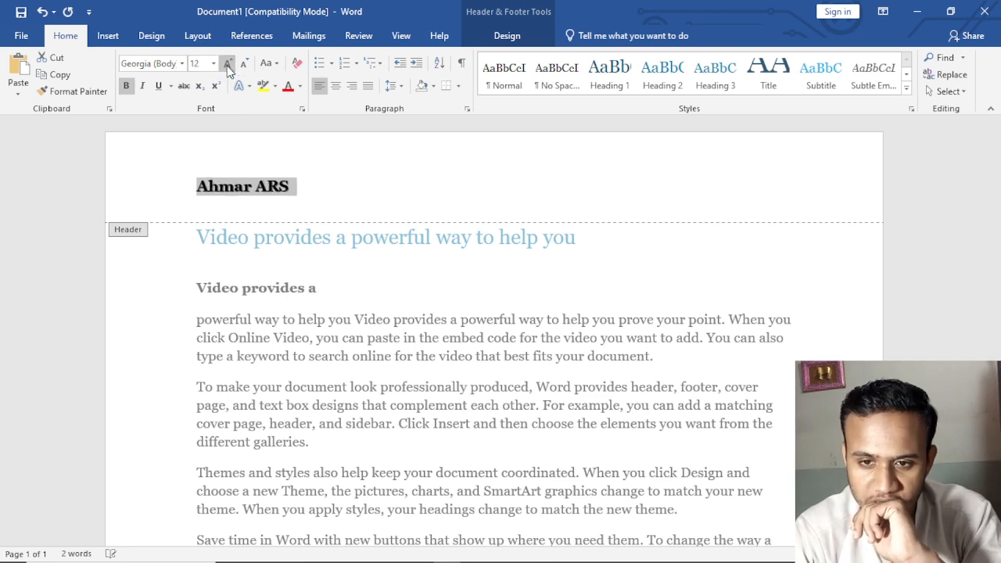
{"action": "left_click", "coordinate": [227, 63]}
{"action": "left_click", "coordinate": [228, 63]}
{"action": "left_click", "coordinate": [340, 85]}
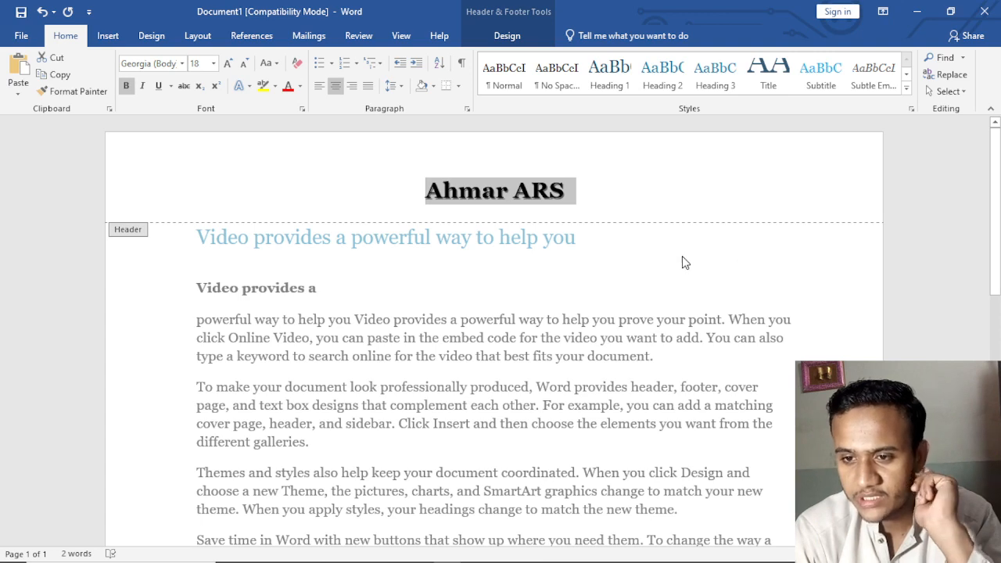
{"action": "double_click", "coordinate": [221, 325]}
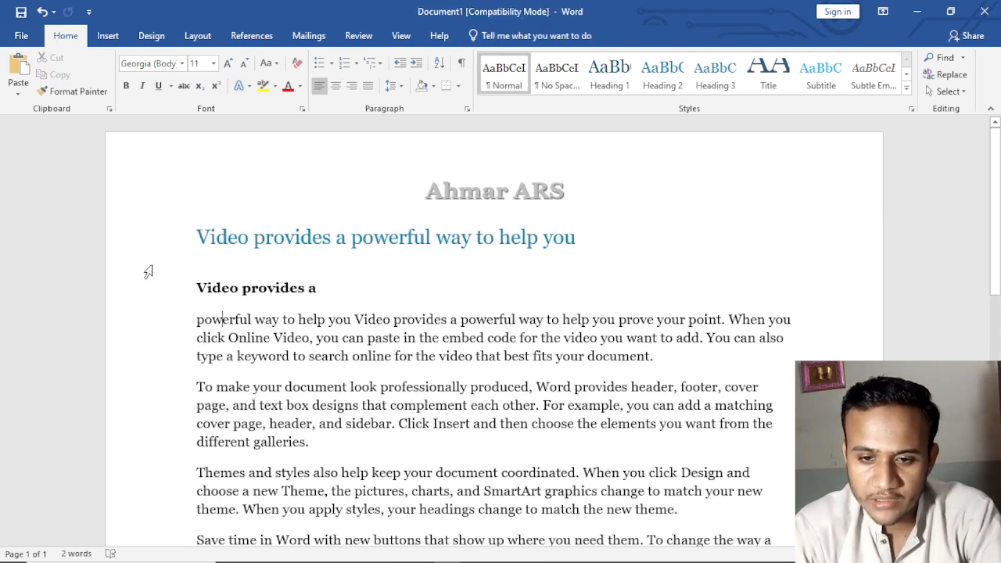
{"action": "scroll", "coordinate": [522, 214], "scroll_direction": "down", "scroll_amount": 4}
{"action": "scroll", "coordinate": [508, 234], "scroll_direction": "up", "scroll_amount": 4}
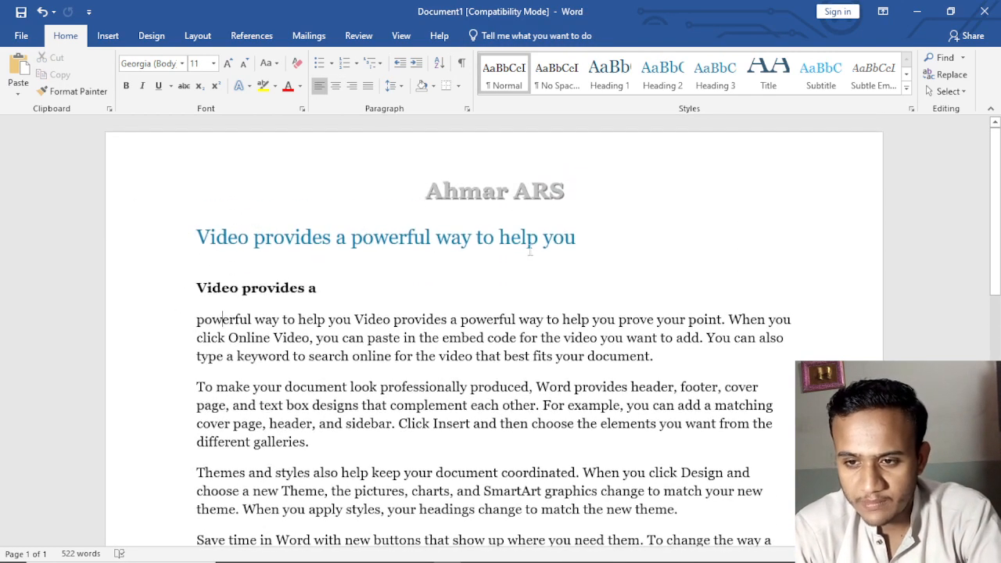
Step: Preview the built-in paragraph spacing presets, including Double, on the document without applying any of them
{"action": "scroll", "coordinate": [480, 270], "scroll_direction": "down", "scroll_amount": 2}
{"action": "scroll", "coordinate": [480, 270], "scroll_direction": "down", "scroll_amount": 2}
{"action": "scroll", "coordinate": [480, 271], "scroll_direction": "up", "scroll_amount": 3}
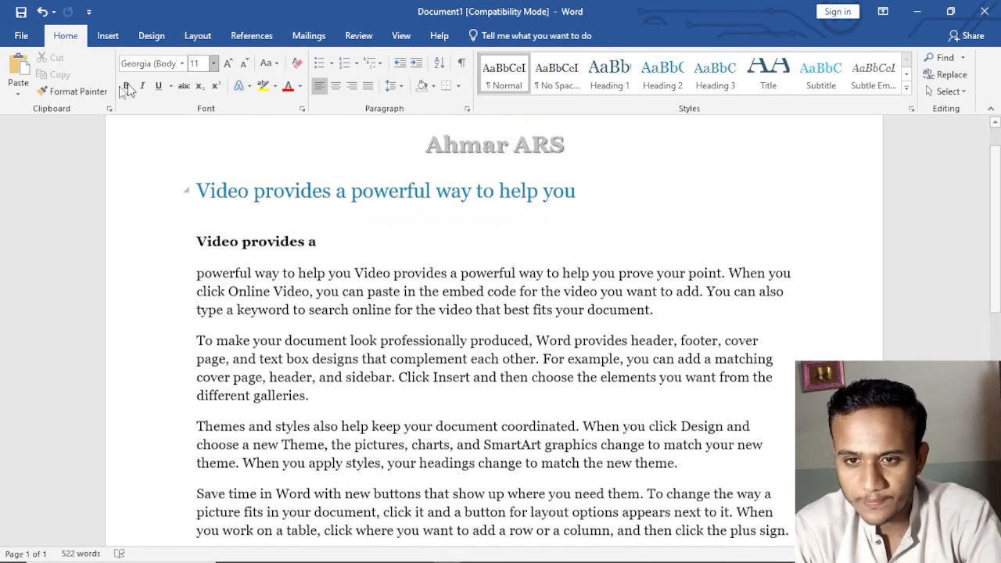
{"action": "left_click", "coordinate": [151, 37]}
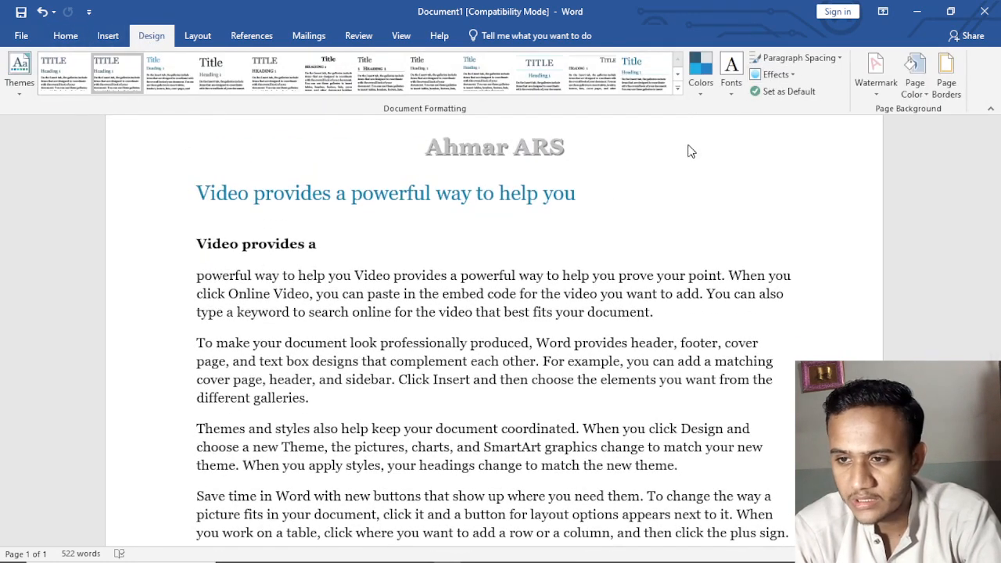
{"action": "scroll", "coordinate": [690, 151], "scroll_direction": "down", "scroll_amount": 1}
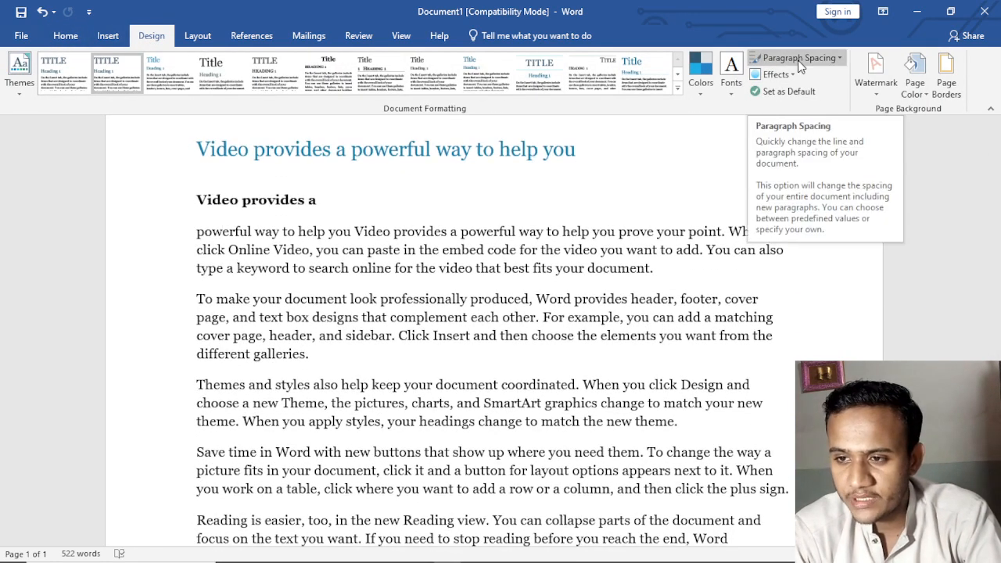
{"action": "left_click", "coordinate": [841, 59]}
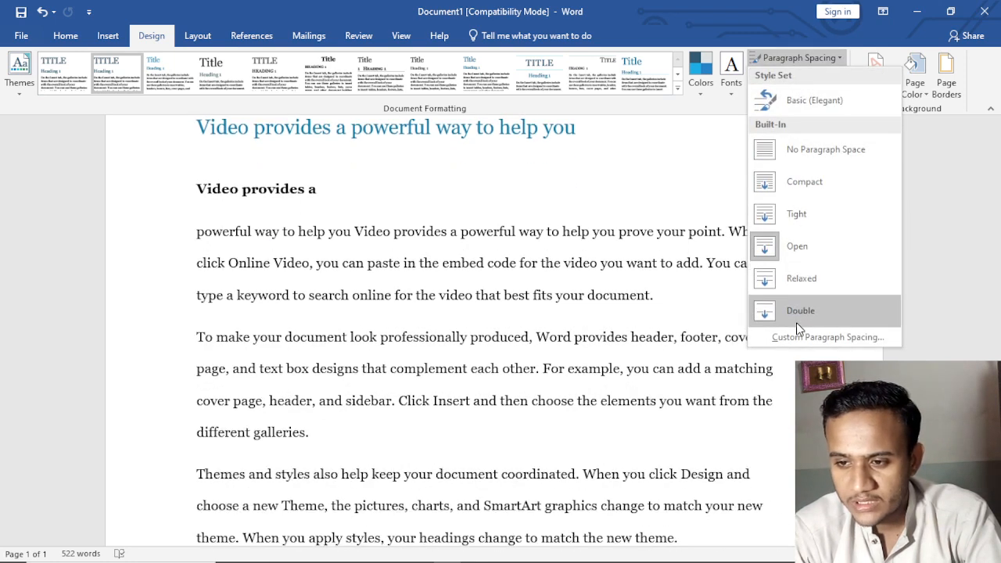
{"action": "scroll", "coordinate": [656, 143], "scroll_direction": "up", "scroll_amount": 1}
{"action": "scroll", "coordinate": [649, 156], "scroll_direction": "up", "scroll_amount": 1}
{"action": "key", "text": "Escape"}
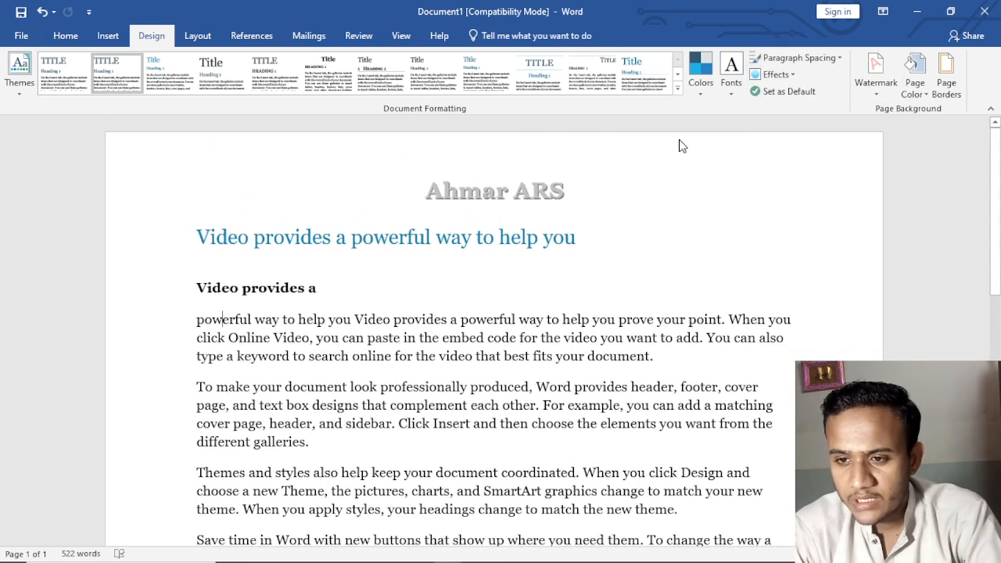
Step: Try different theme effects on the document: Office, the second Office set beside it, and Glow Edge
{"action": "left_click", "coordinate": [794, 75]}
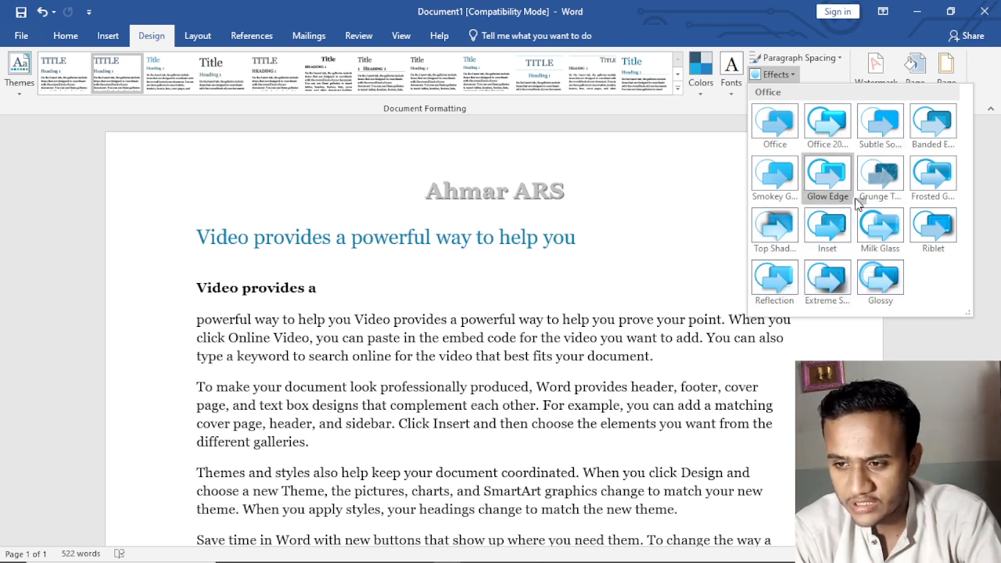
{"action": "left_click", "coordinate": [790, 129]}
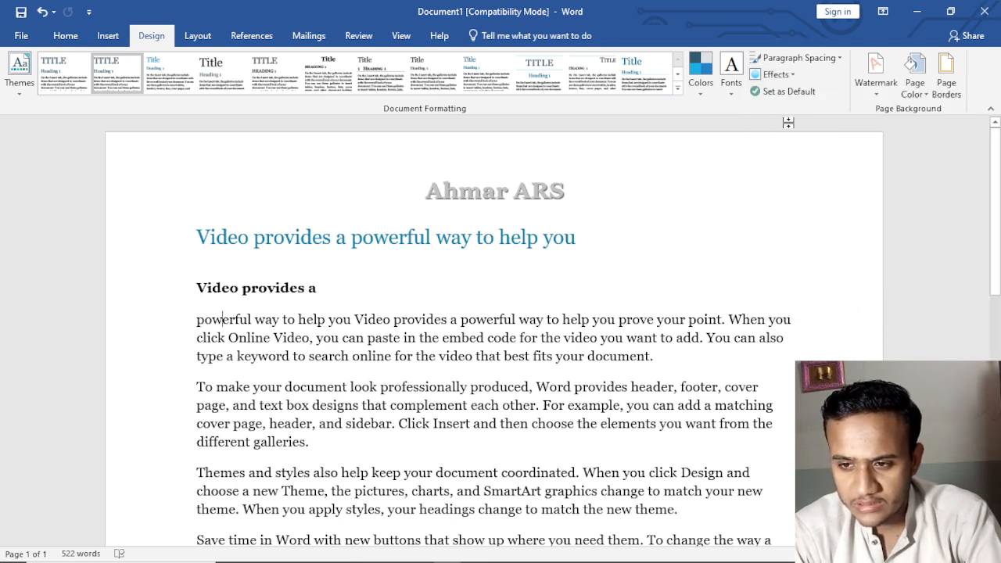
{"action": "left_click", "coordinate": [773, 75]}
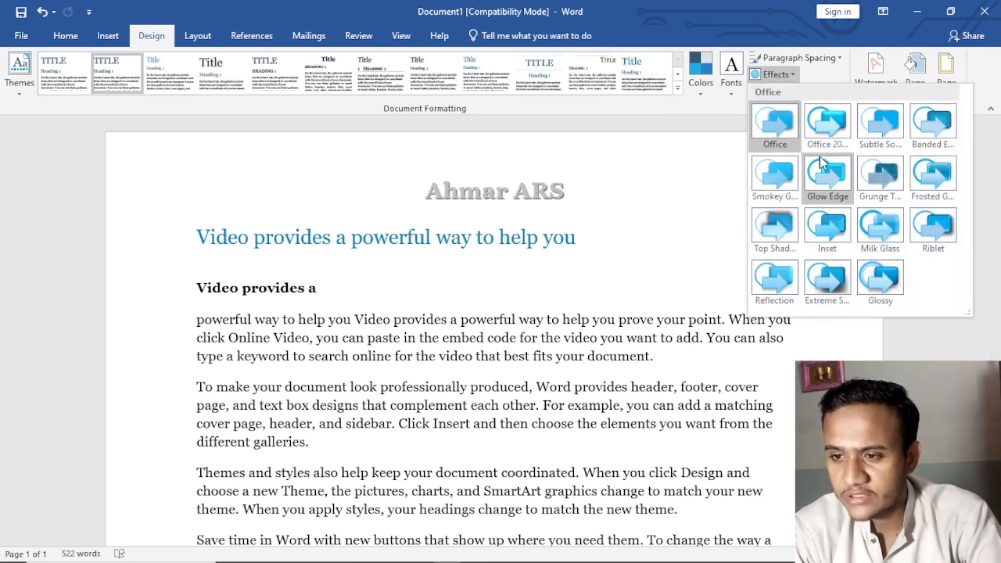
{"action": "left_click", "coordinate": [827, 137]}
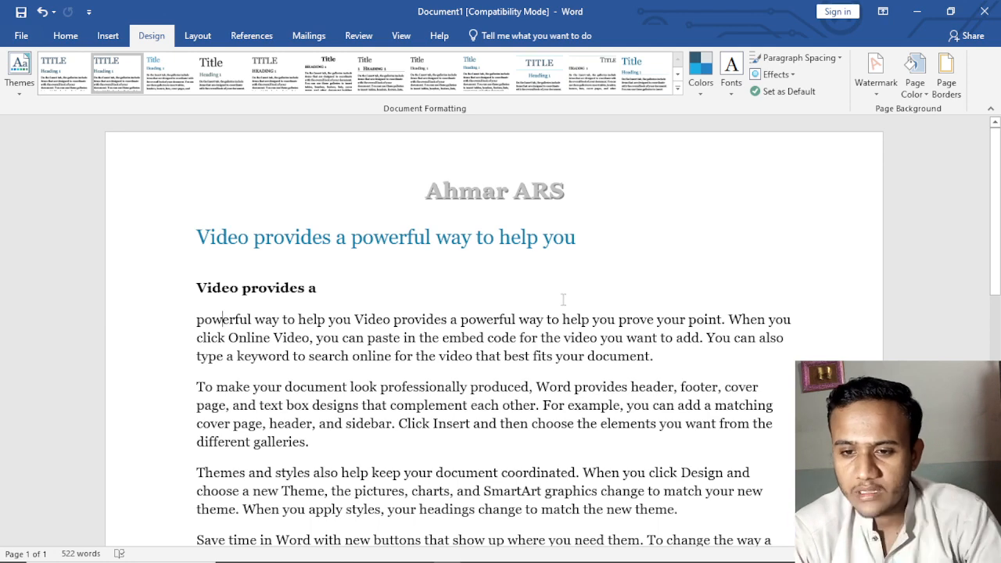
{"action": "left_click", "coordinate": [792, 76]}
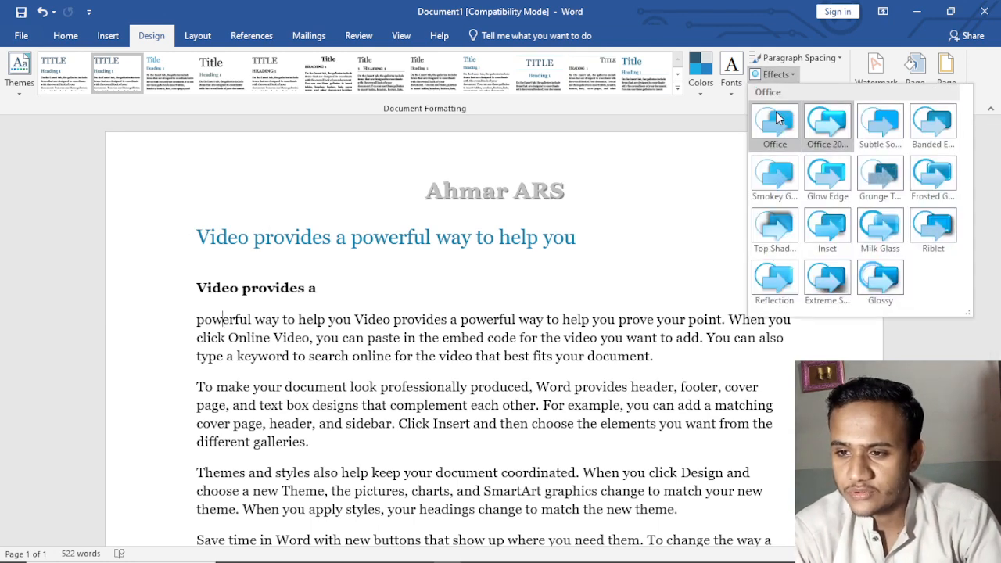
{"action": "left_click", "coordinate": [834, 166]}
{"action": "scroll", "coordinate": [724, 183], "scroll_direction": "down", "scroll_amount": 3}
{"action": "scroll", "coordinate": [724, 183], "scroll_direction": "up", "scroll_amount": 3}
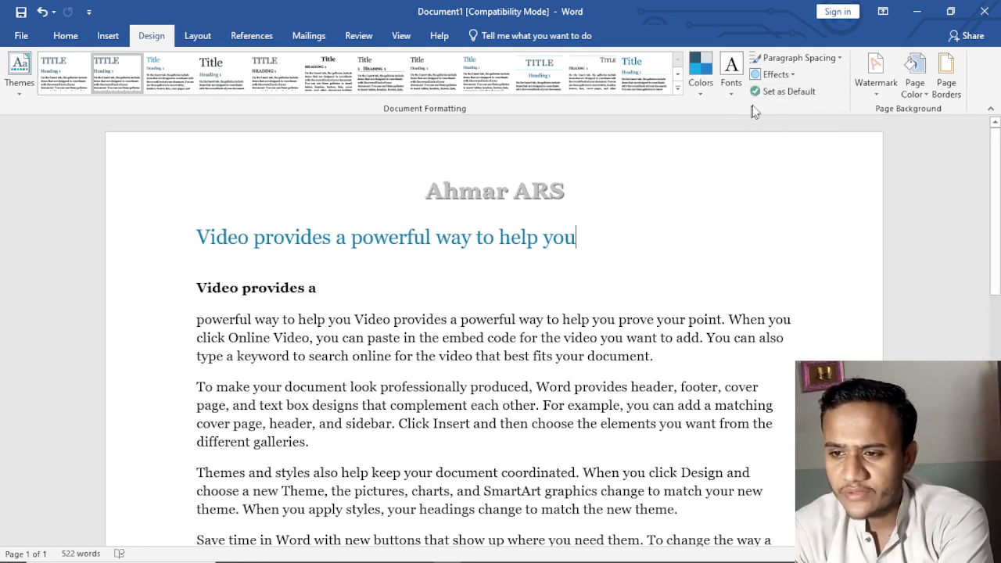
Step: Open the prompt for making the current style set and theme the default for new documents, and decline it
{"action": "left_click", "coordinate": [778, 92]}
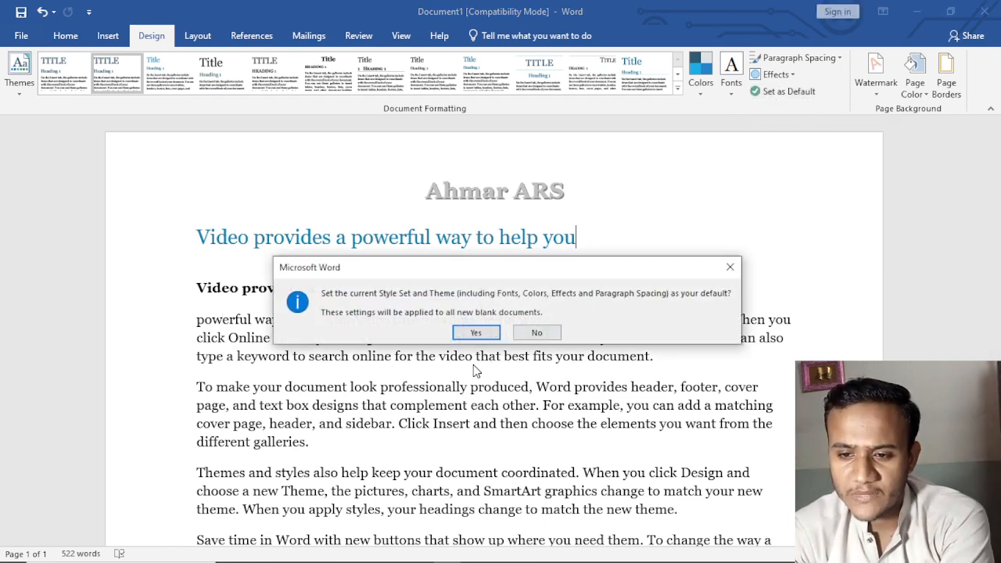
{"action": "left_click", "coordinate": [536, 332]}
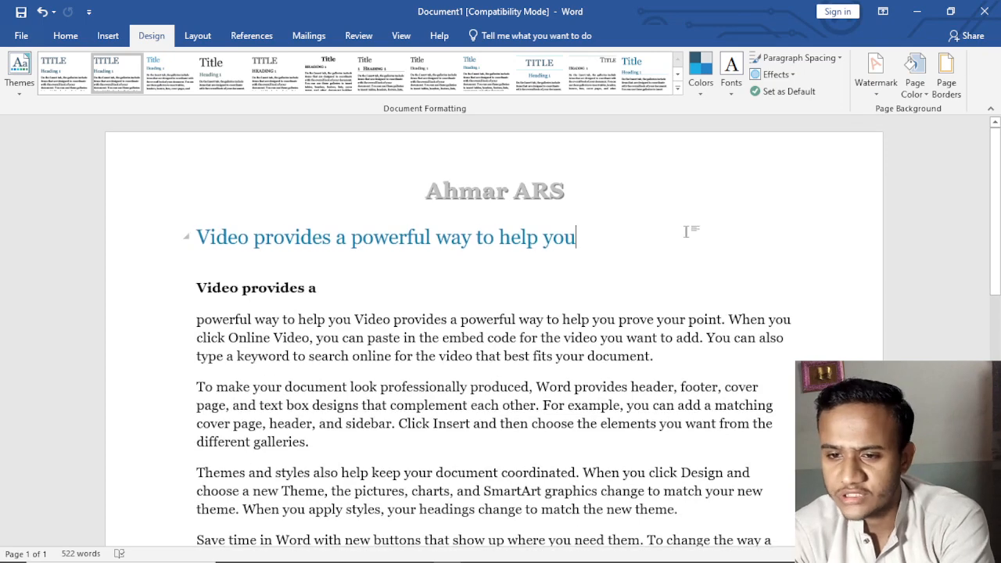
{"action": "scroll", "coordinate": [686, 232], "scroll_direction": "down", "scroll_amount": 2}
{"action": "scroll", "coordinate": [751, 204], "scroll_direction": "up", "scroll_amount": 2}
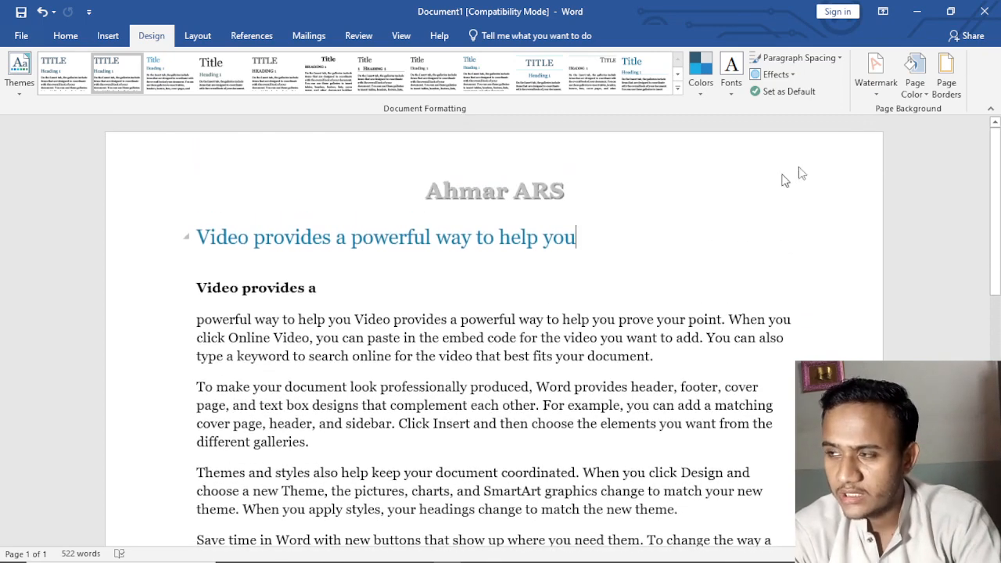
Step: Add the built-in DO NOT COPY 1 watermark to the page and check it across the text
{"action": "left_click", "coordinate": [876, 92]}
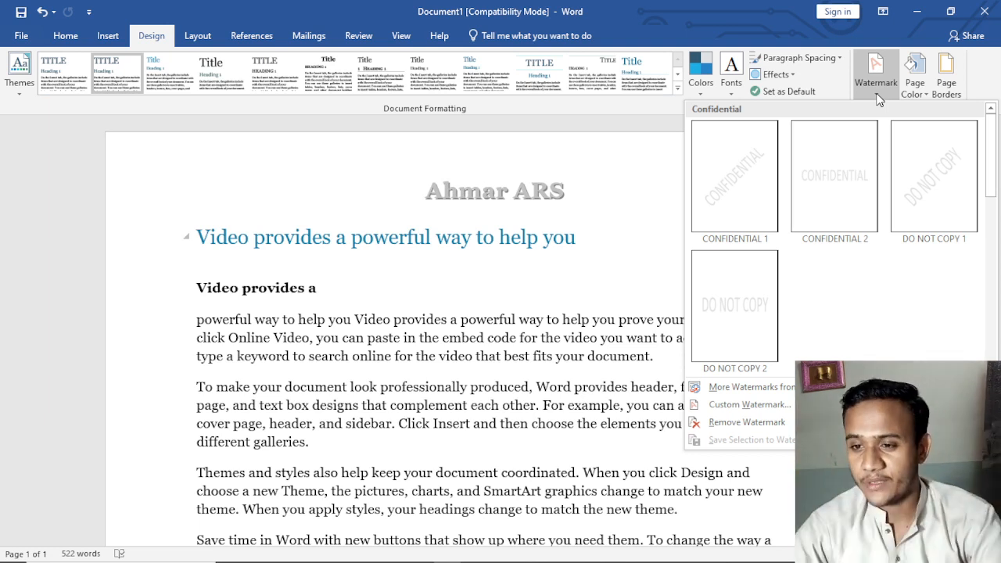
{"action": "left_click", "coordinate": [950, 181]}
{"action": "scroll", "coordinate": [903, 193], "scroll_direction": "down", "scroll_amount": 10}
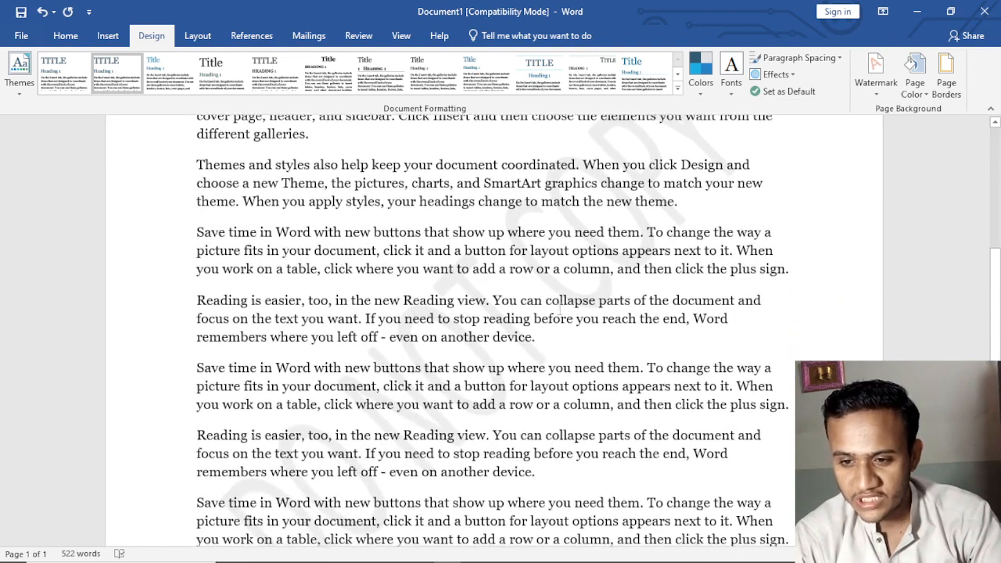
{"action": "scroll", "coordinate": [444, 280], "scroll_direction": "up", "scroll_amount": 5}
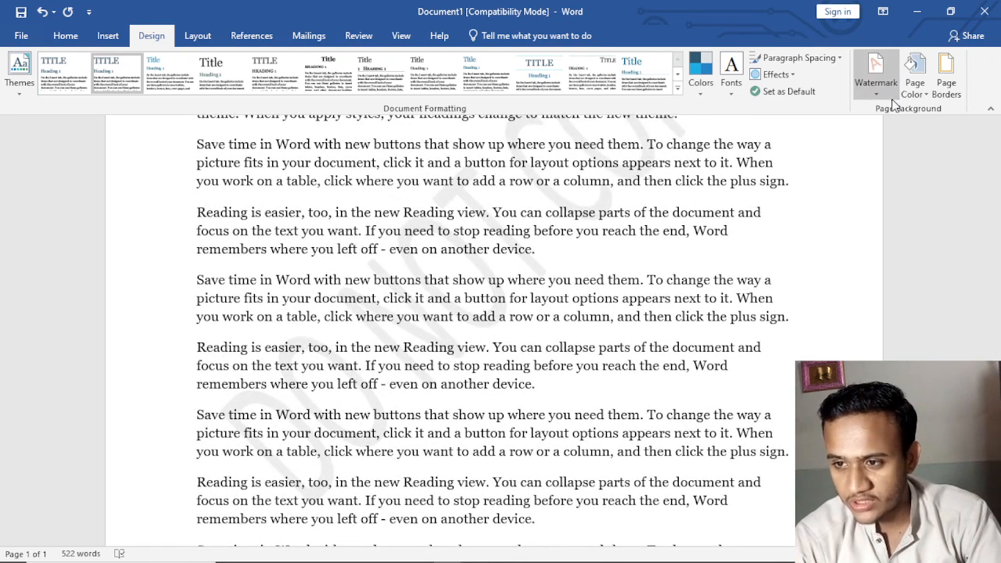
Step: Create a custom text watermark showing the person's name and apply it in the horizontal layout
{"action": "left_click", "coordinate": [876, 72]}
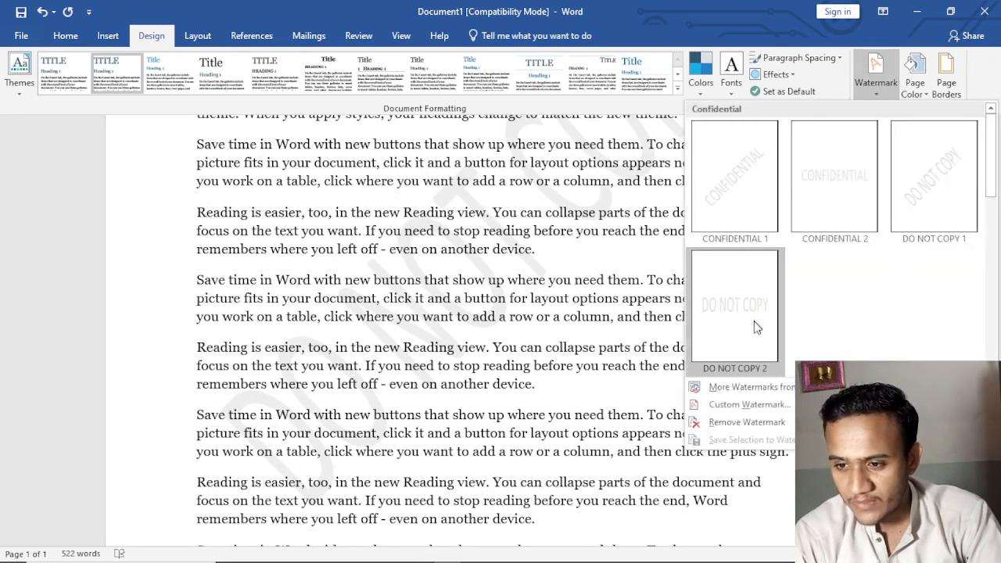
{"action": "scroll", "coordinate": [755, 344], "scroll_direction": "down", "scroll_amount": 3}
{"action": "scroll", "coordinate": [793, 286], "scroll_direction": "down", "scroll_amount": 1}
{"action": "scroll", "coordinate": [784, 305], "scroll_direction": "up", "scroll_amount": 4}
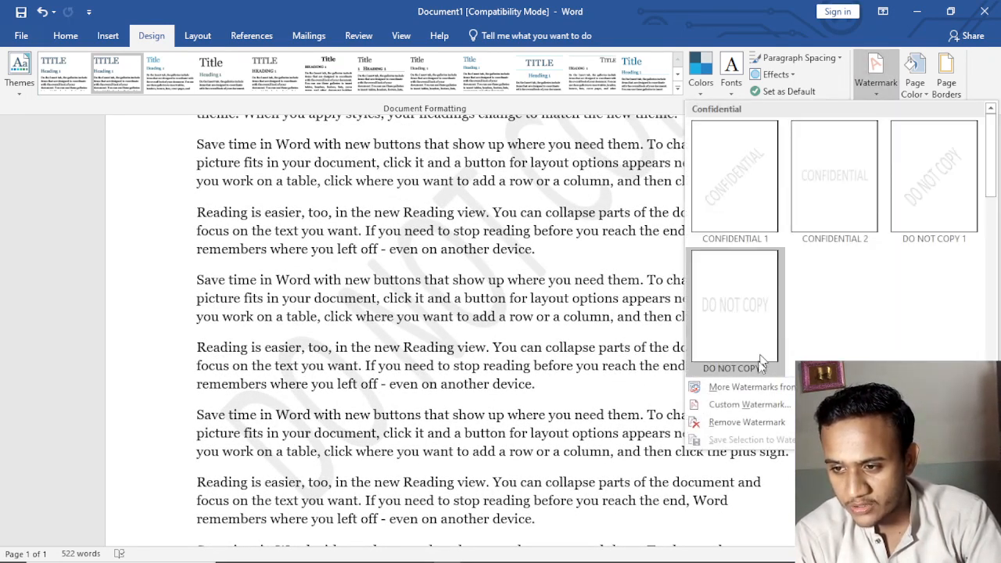
{"action": "left_click", "coordinate": [768, 388]}
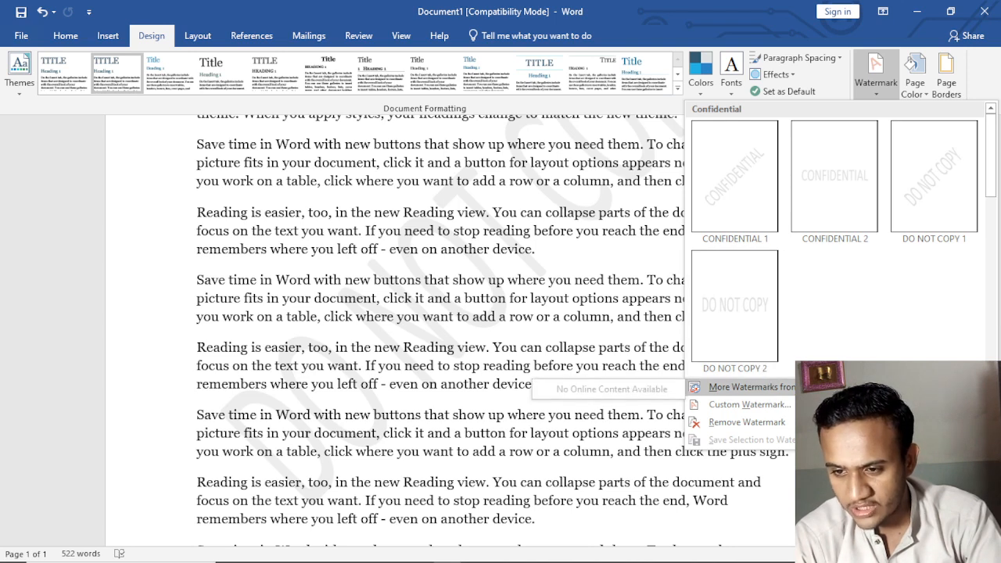
{"action": "left_click", "coordinate": [779, 405]}
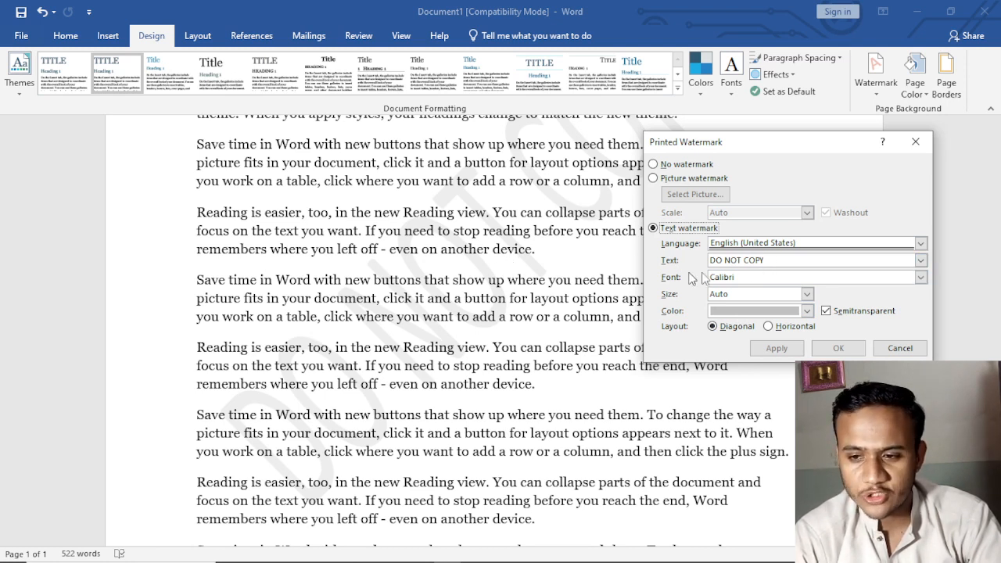
{"action": "left_click_drag", "start_coordinate": [796, 263], "coordinate": [704, 284]}
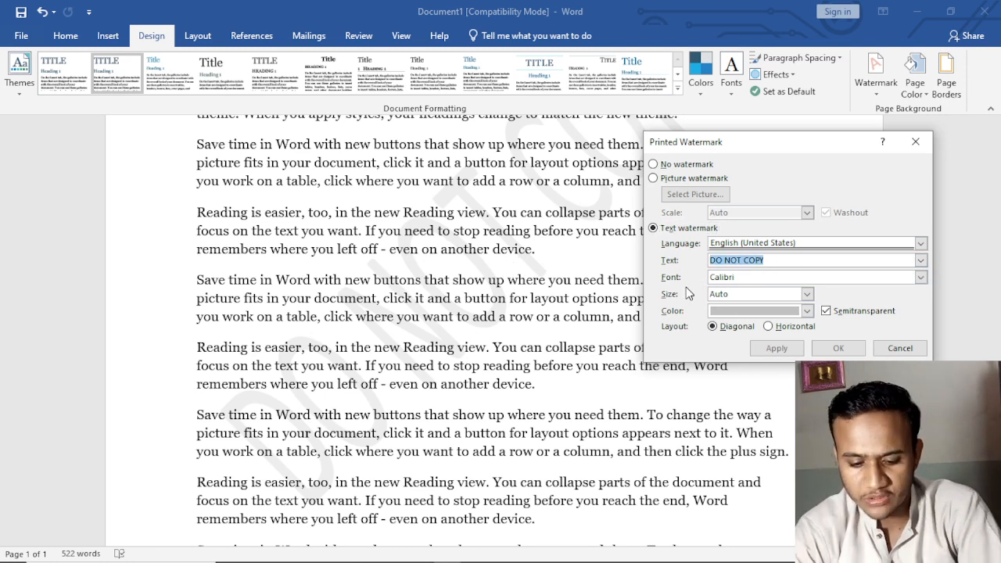
{"action": "type", "text": "Ahmar ARS"}
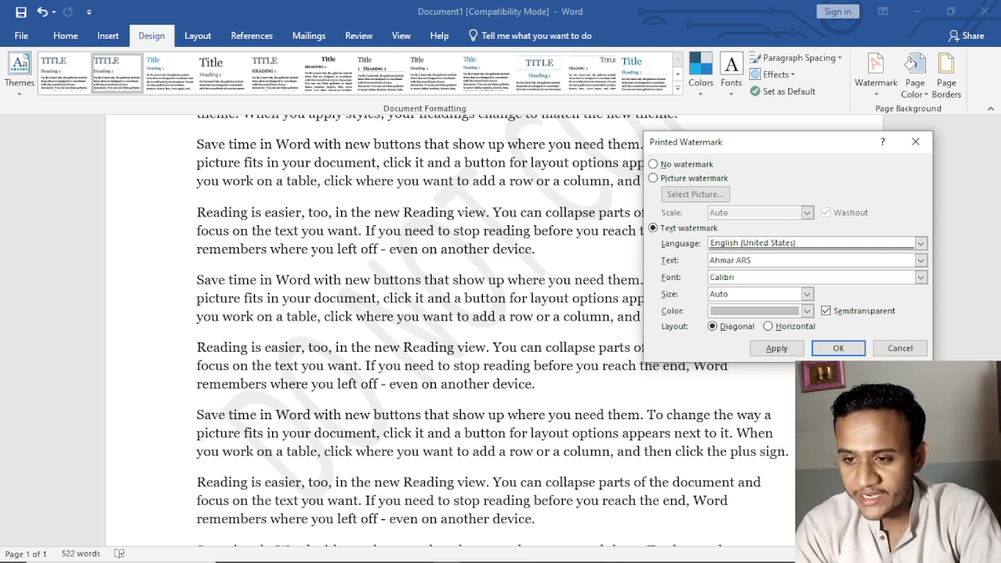
{"action": "left_click", "coordinate": [771, 327]}
{"action": "left_click", "coordinate": [776, 349]}
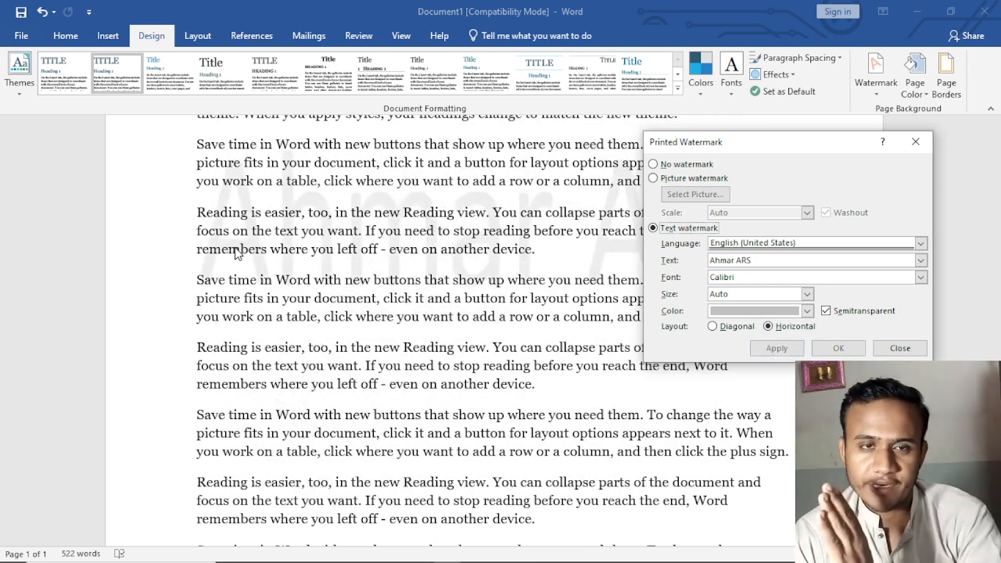
Step: Apply the diagonal layout to the custom text watermark, and remove the watermark by applying No watermark
{"action": "left_click", "coordinate": [713, 328]}
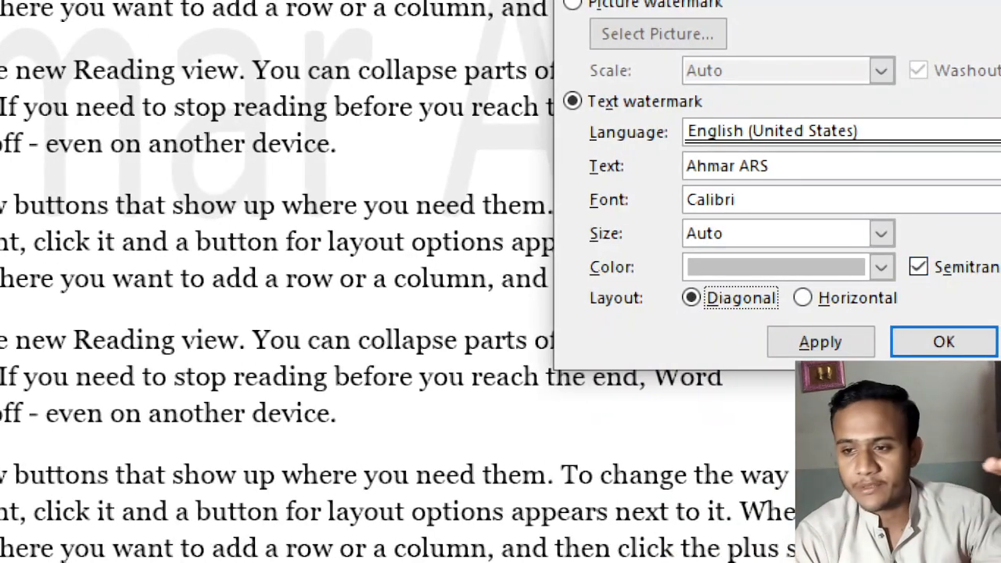
{"action": "left_click", "coordinate": [770, 356]}
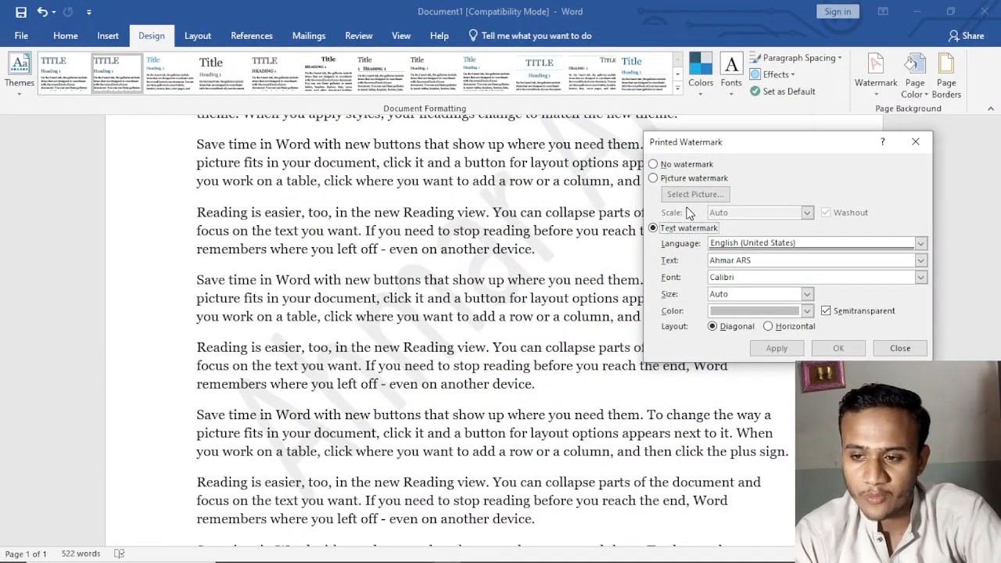
{"action": "left_click", "coordinate": [654, 163]}
{"action": "left_click", "coordinate": [774, 347]}
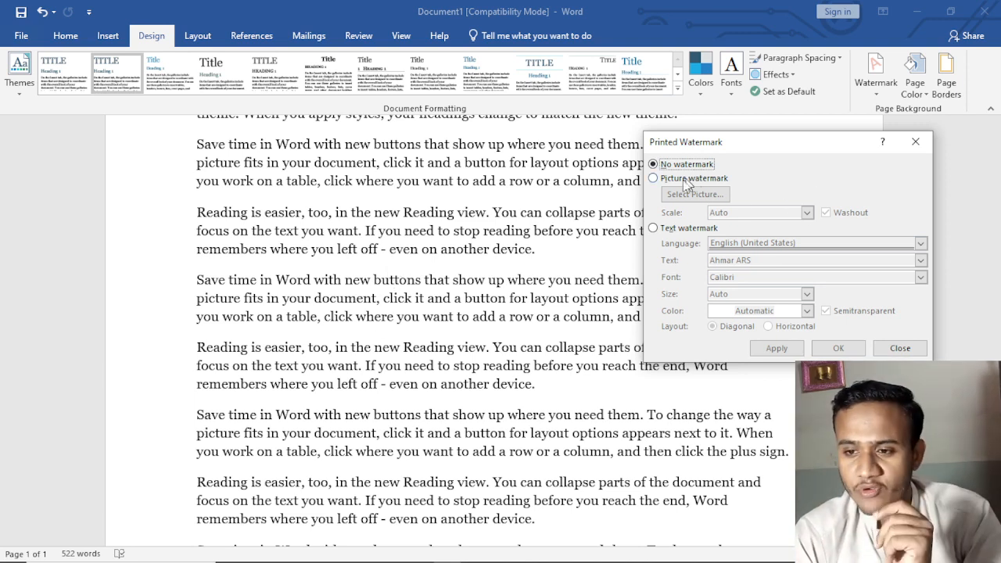
Step: Apply logo.PNG from the Downloads folder as a picture watermark with Auto scale and Washout, and move the dialog aside to see the page
{"action": "left_click", "coordinate": [682, 179]}
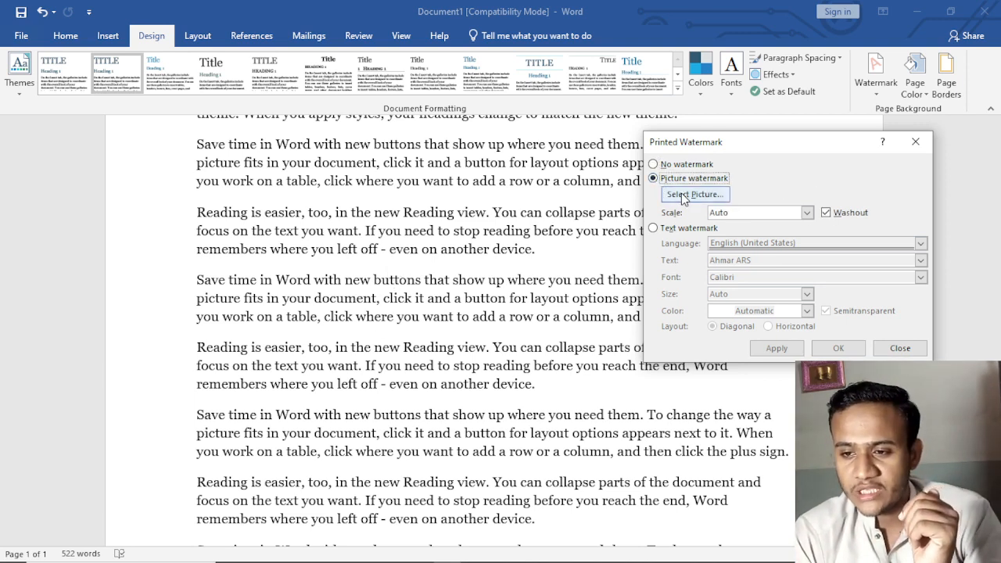
{"action": "left_click", "coordinate": [683, 195]}
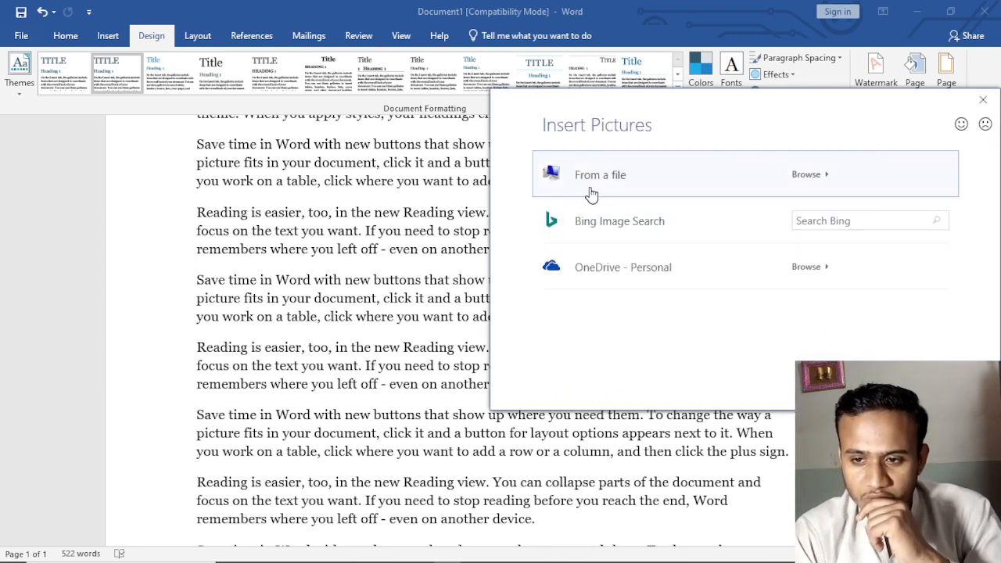
{"action": "left_click", "coordinate": [591, 177]}
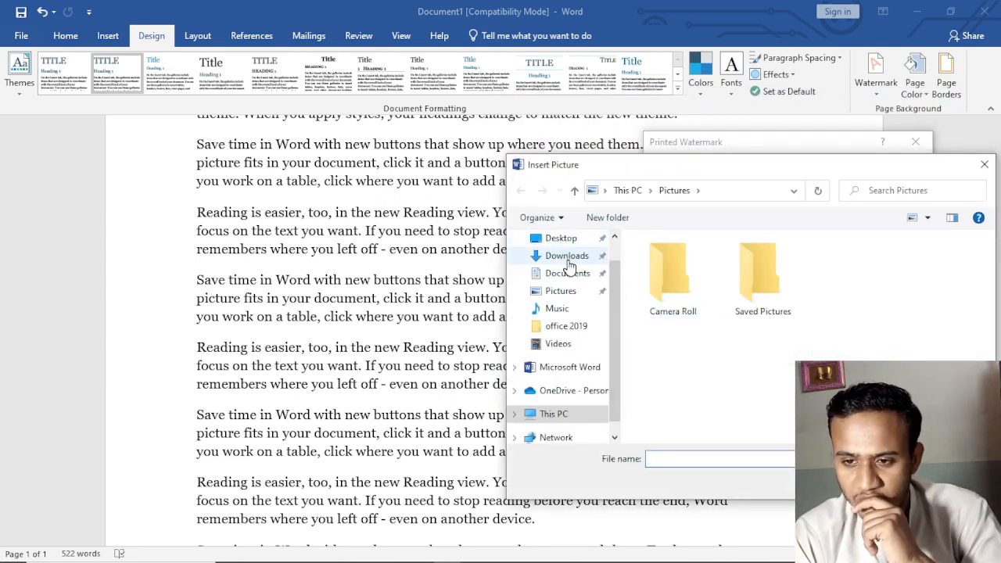
{"action": "left_click", "coordinate": [567, 256]}
{"action": "scroll", "coordinate": [735, 311], "scroll_direction": "down", "scroll_amount": 3}
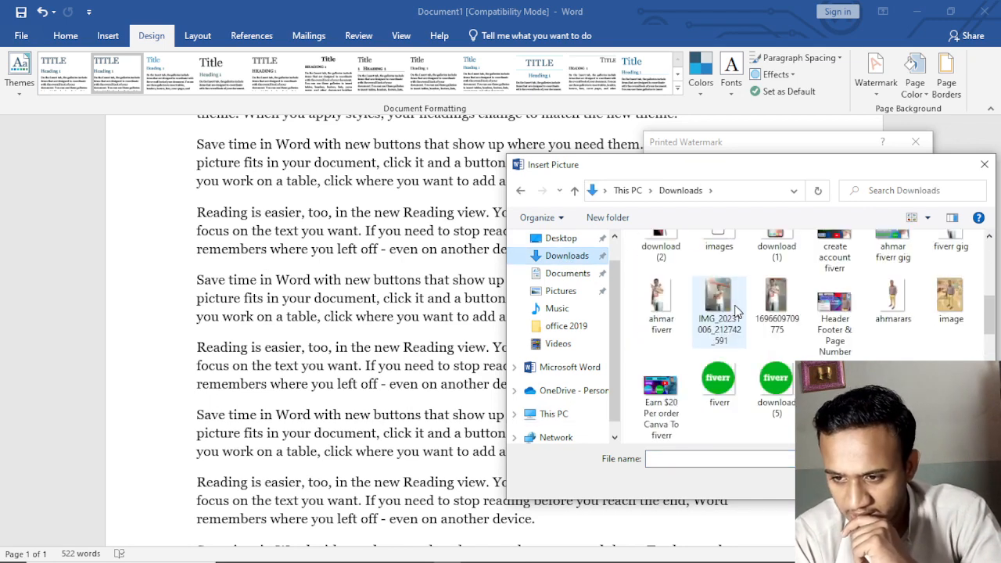
{"action": "scroll", "coordinate": [735, 311], "scroll_direction": "down", "scroll_amount": 10}
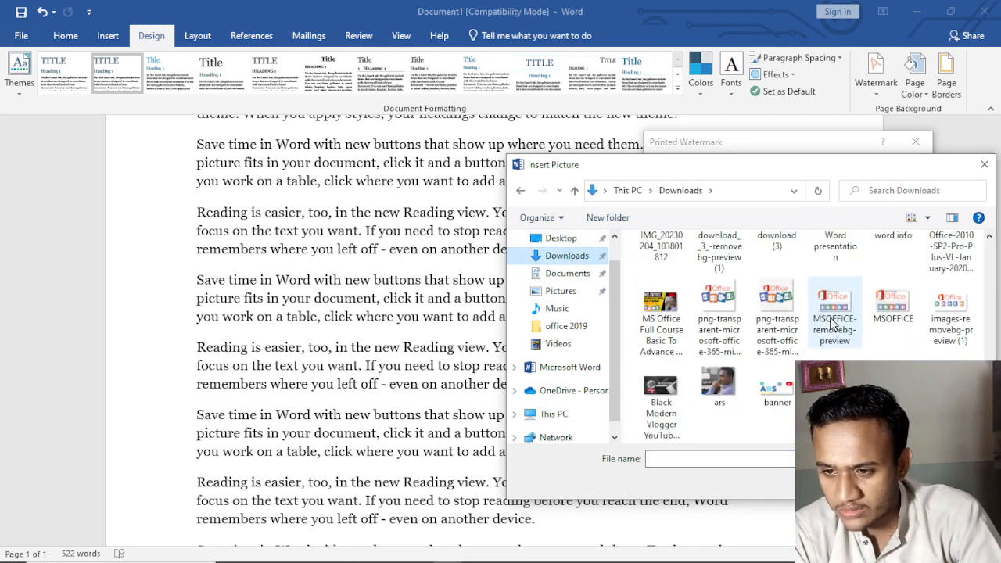
{"action": "scroll", "coordinate": [833, 324], "scroll_direction": "down", "scroll_amount": 3}
{"action": "double_click", "coordinate": [720, 319]}
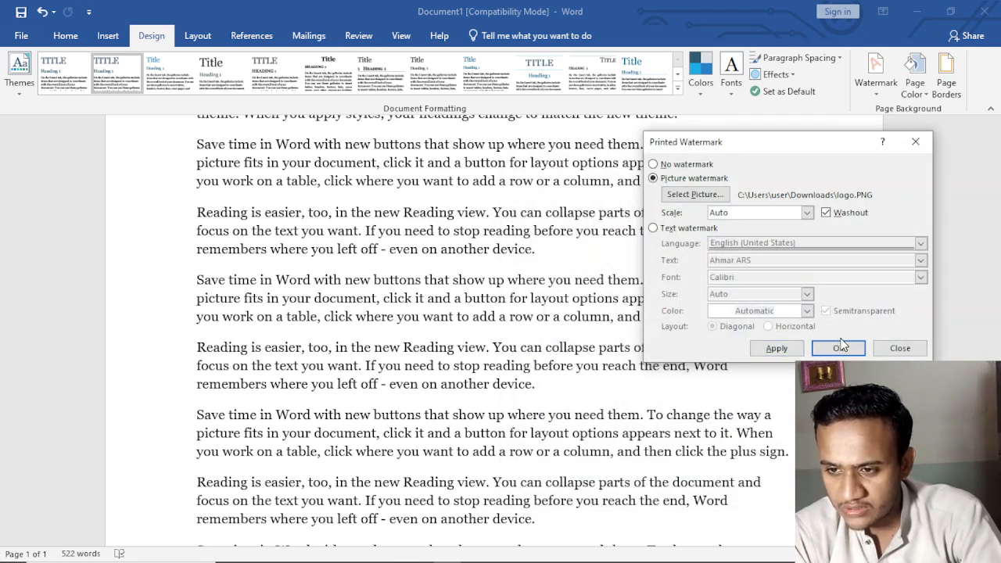
{"action": "left_click", "coordinate": [788, 349]}
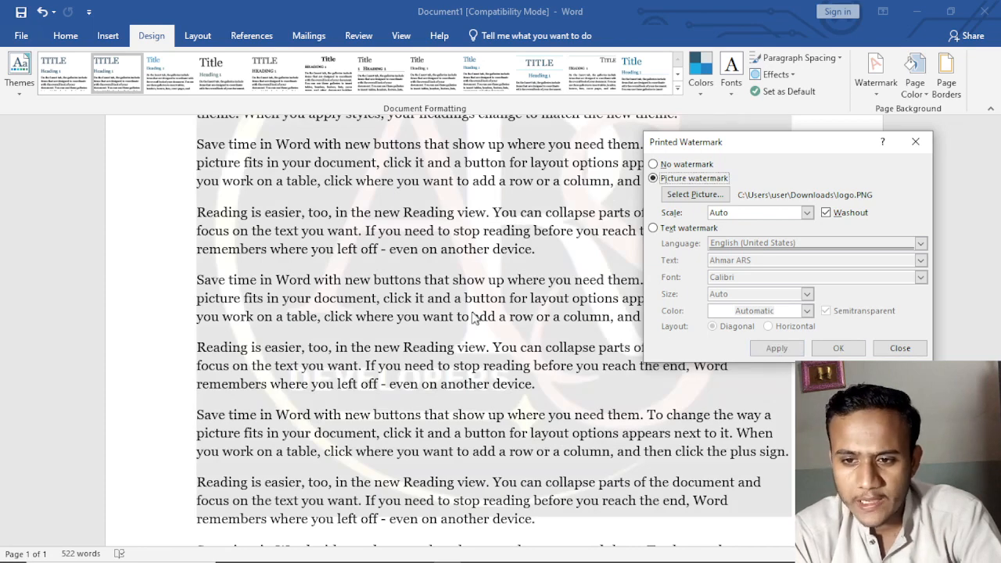
{"action": "left_click_drag", "start_coordinate": [741, 150], "coordinate": [897, 153]}
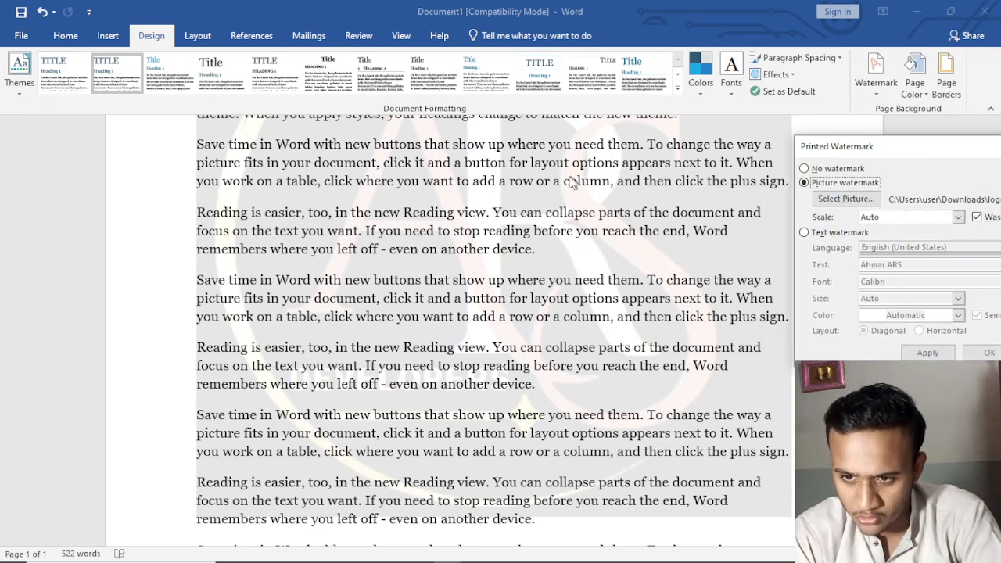
Step: Set the logo picture watermark's scale to 500% and apply it to the page
{"action": "left_click", "coordinate": [166, 242]}
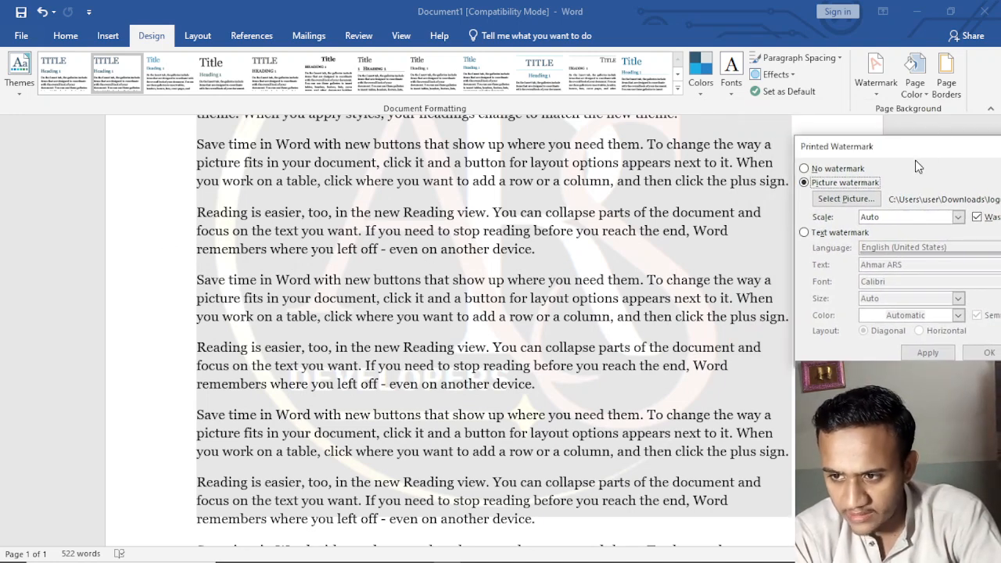
{"action": "left_click_drag", "start_coordinate": [918, 166], "coordinate": [758, 170]}
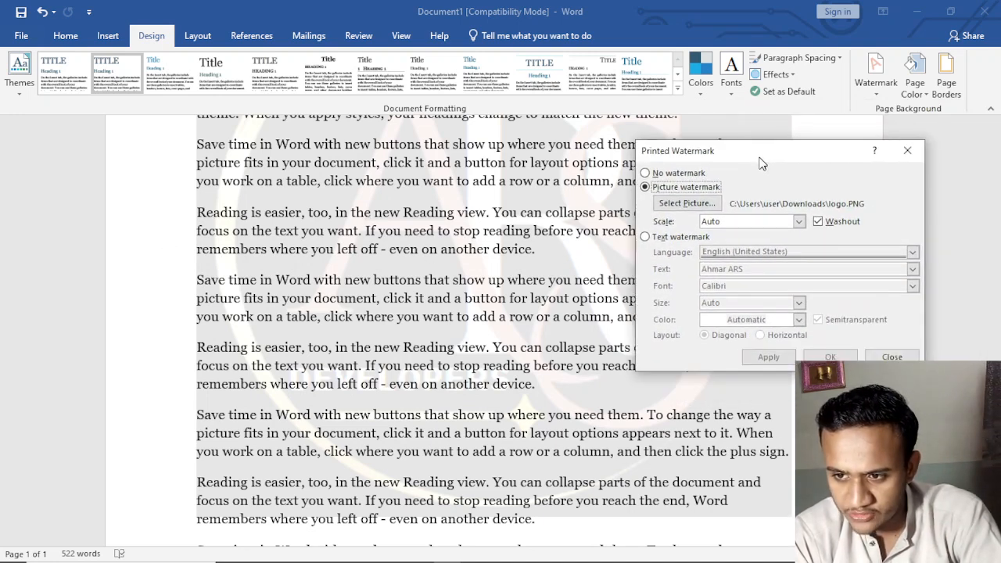
{"action": "left_click", "coordinate": [800, 222]}
{"action": "left_click", "coordinate": [772, 244]}
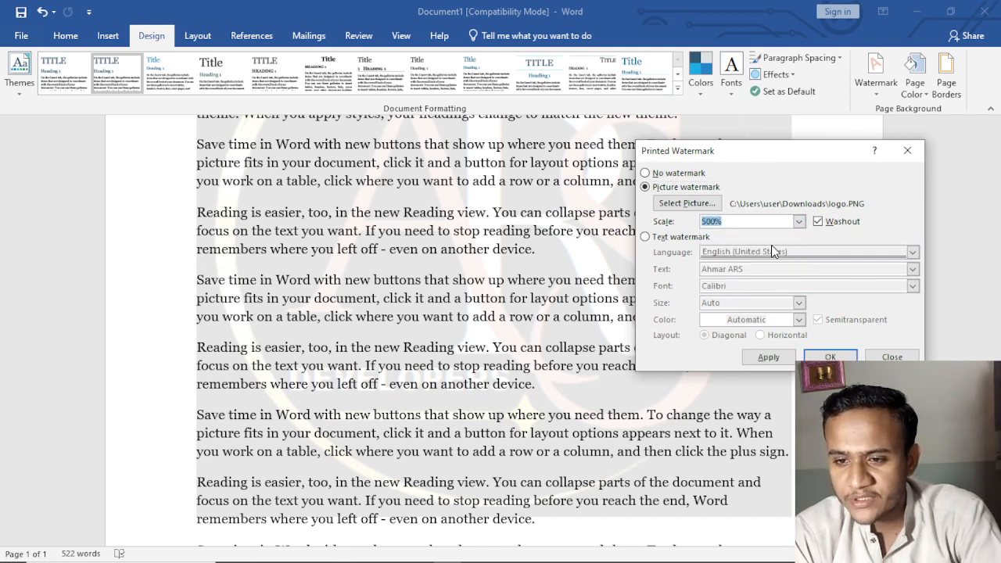
{"action": "left_click", "coordinate": [768, 358]}
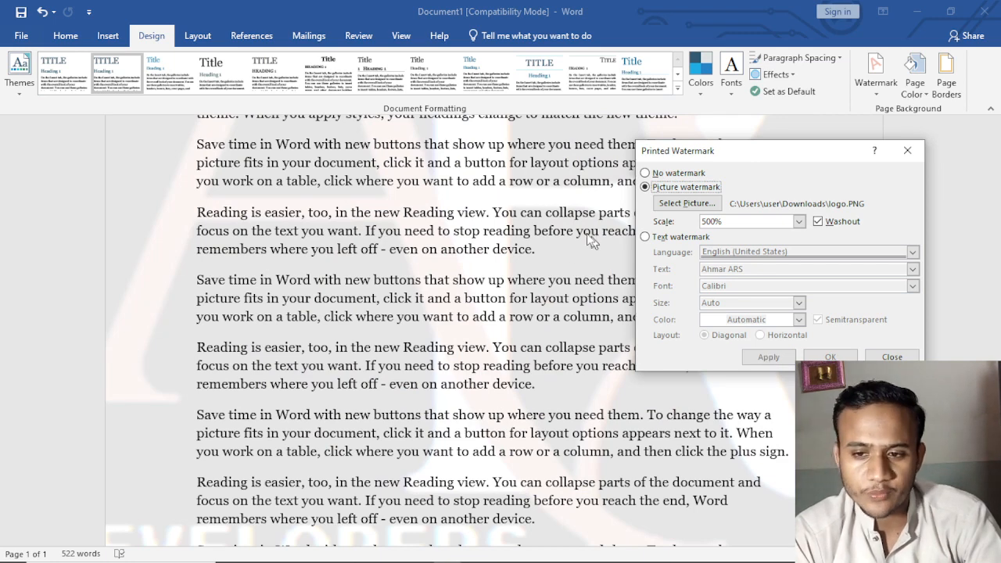
Step: Move the watermark dialog aside and apply a 150% scale to the logo picture watermark
{"action": "left_click_drag", "start_coordinate": [789, 154], "coordinate": [833, 145]}
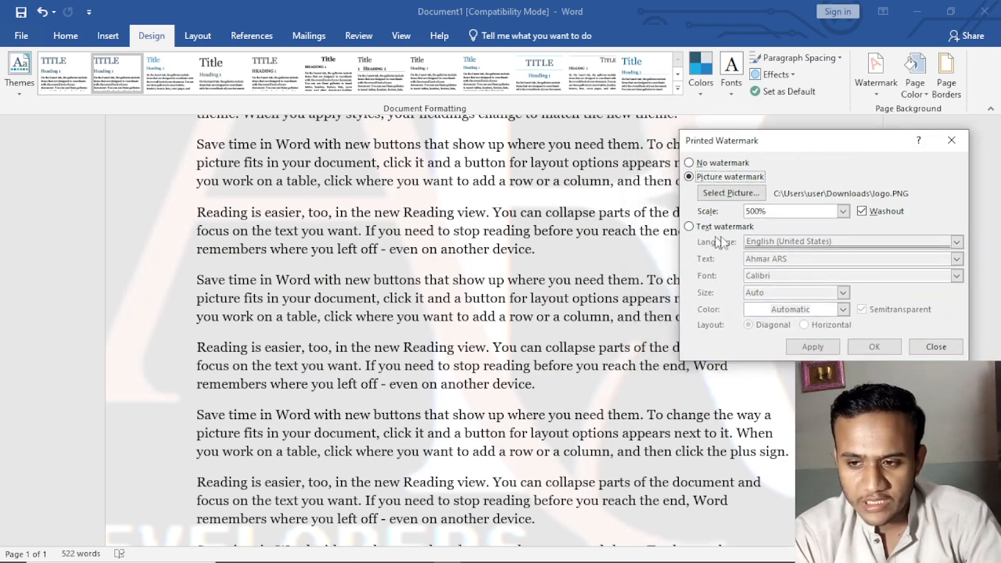
{"action": "left_click", "coordinate": [838, 214]}
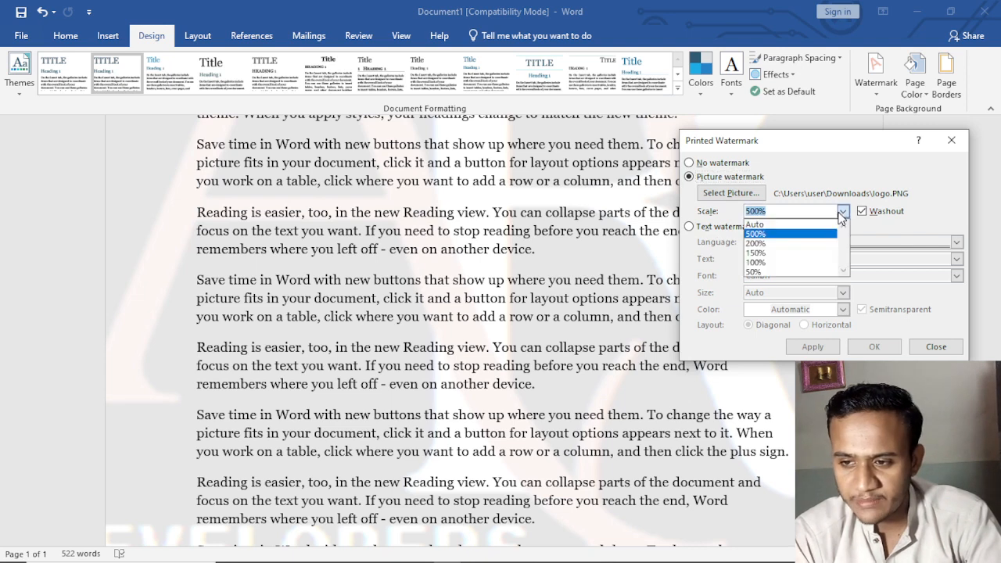
{"action": "left_click", "coordinate": [812, 253]}
{"action": "left_click", "coordinate": [811, 347]}
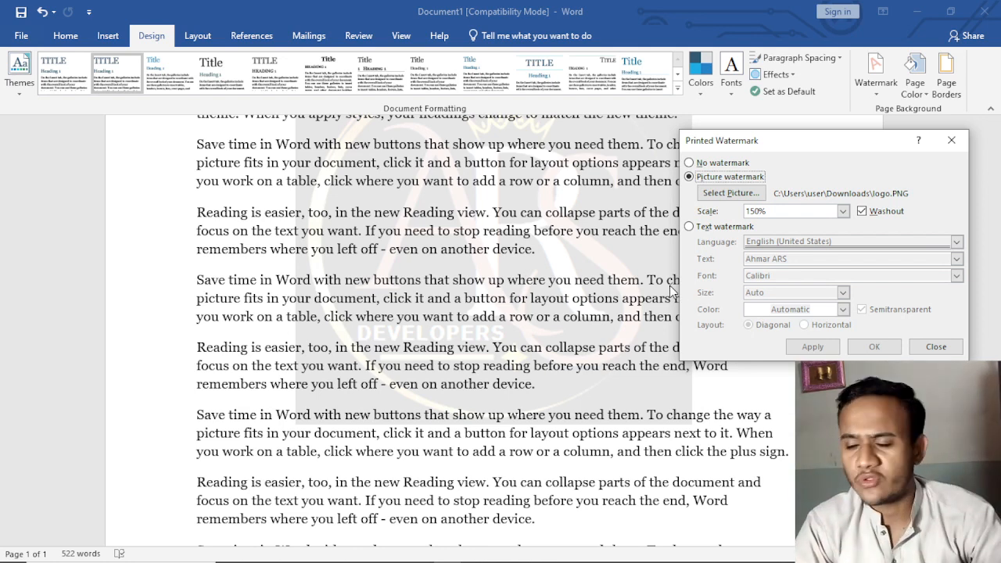
Step: Return the logo watermark's scale to Auto, turn off Washout, and apply the changes
{"action": "left_click", "coordinate": [843, 211]}
{"action": "left_click", "coordinate": [782, 222]}
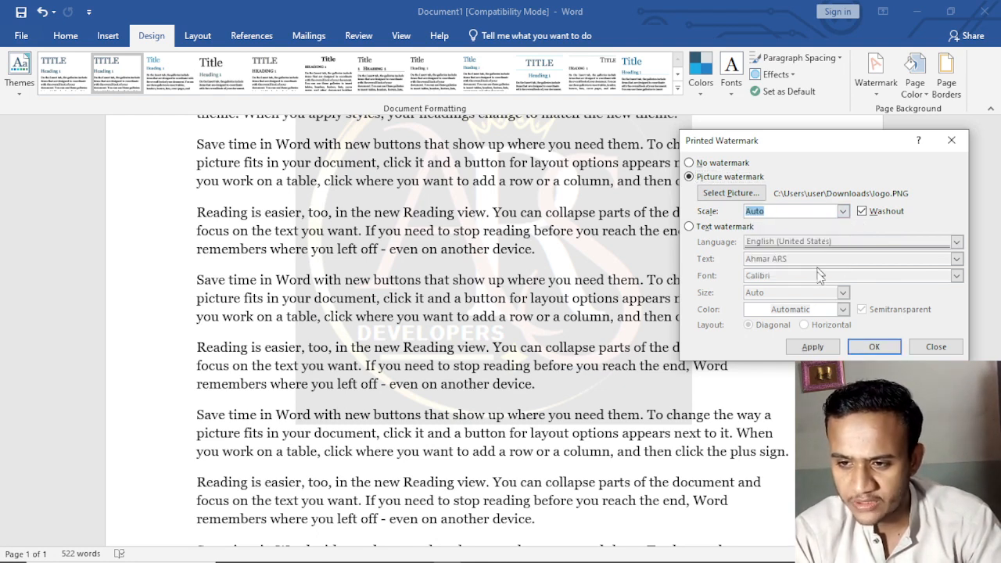
{"action": "left_click", "coordinate": [859, 212]}
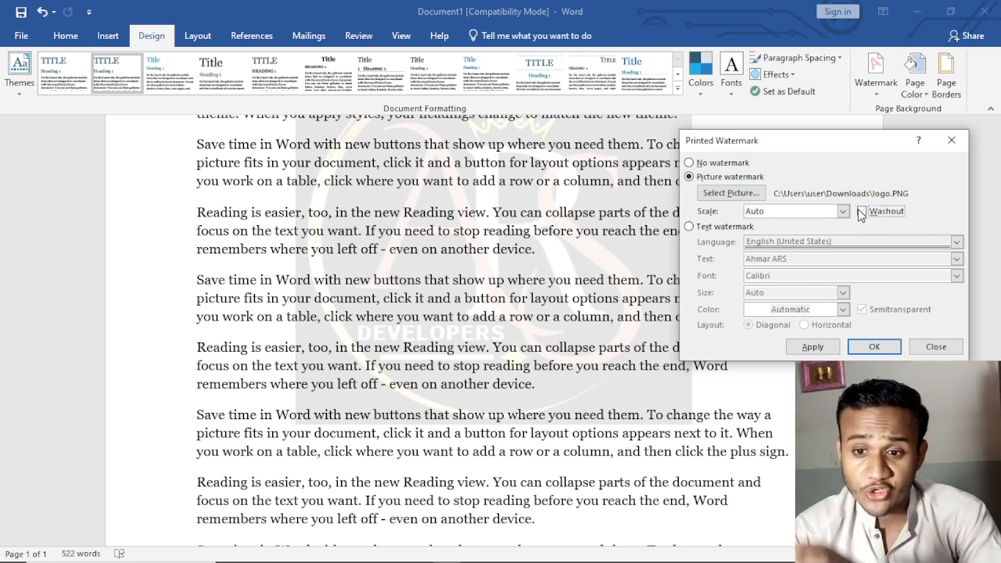
{"action": "left_click", "coordinate": [813, 348]}
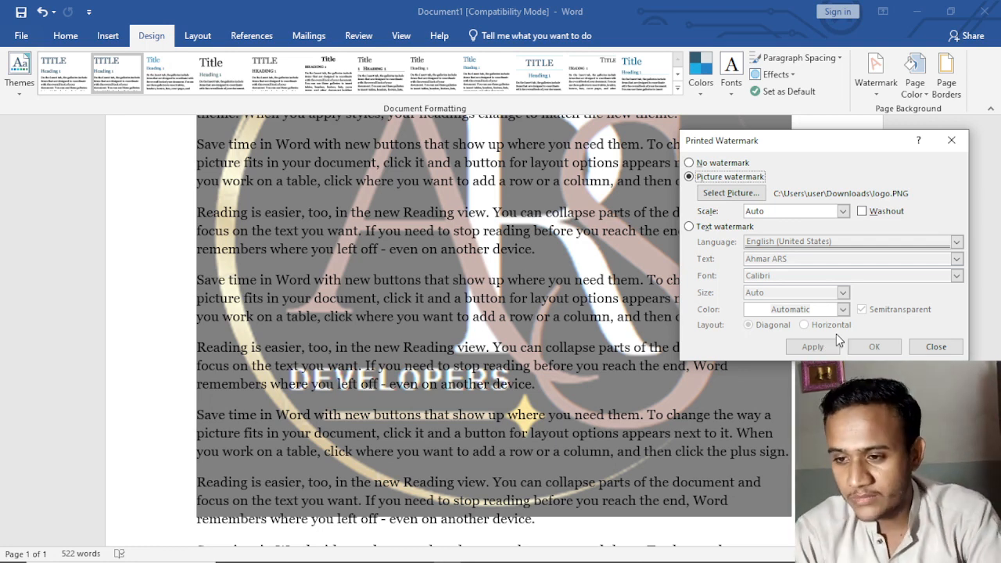
Step: Replace the picture watermark with the diagonal text watermark of the person's name, in semitransparent Calibri at Auto size
{"action": "left_click", "coordinate": [861, 212]}
{"action": "left_click", "coordinate": [843, 211]}
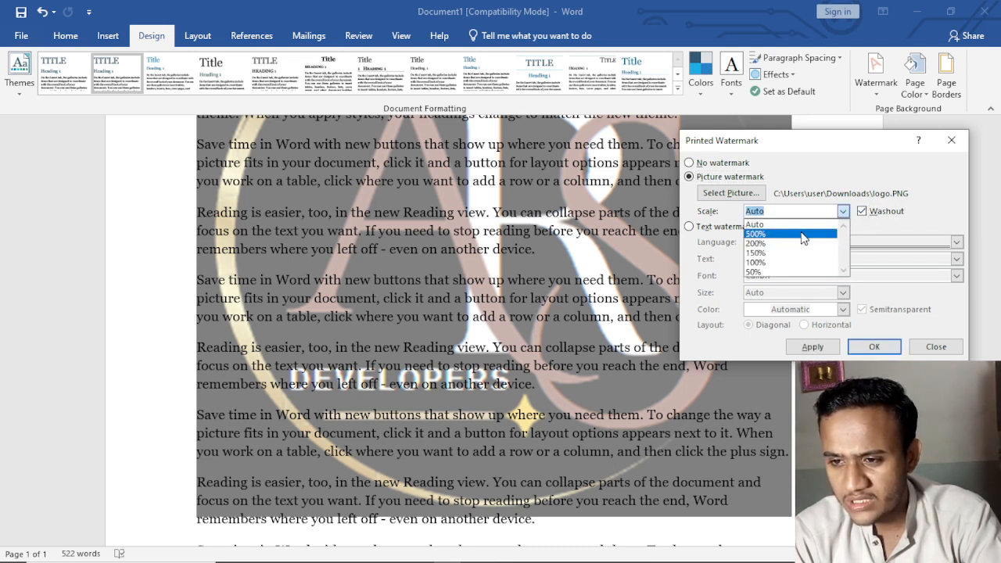
{"action": "left_click", "coordinate": [755, 224]}
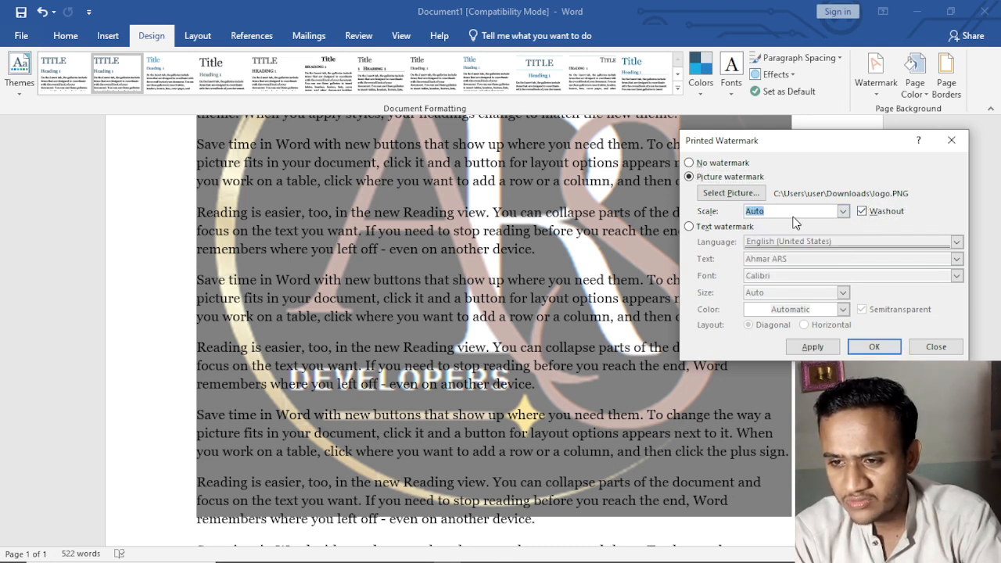
{"action": "left_click", "coordinate": [690, 163]}
{"action": "left_click", "coordinate": [689, 227]}
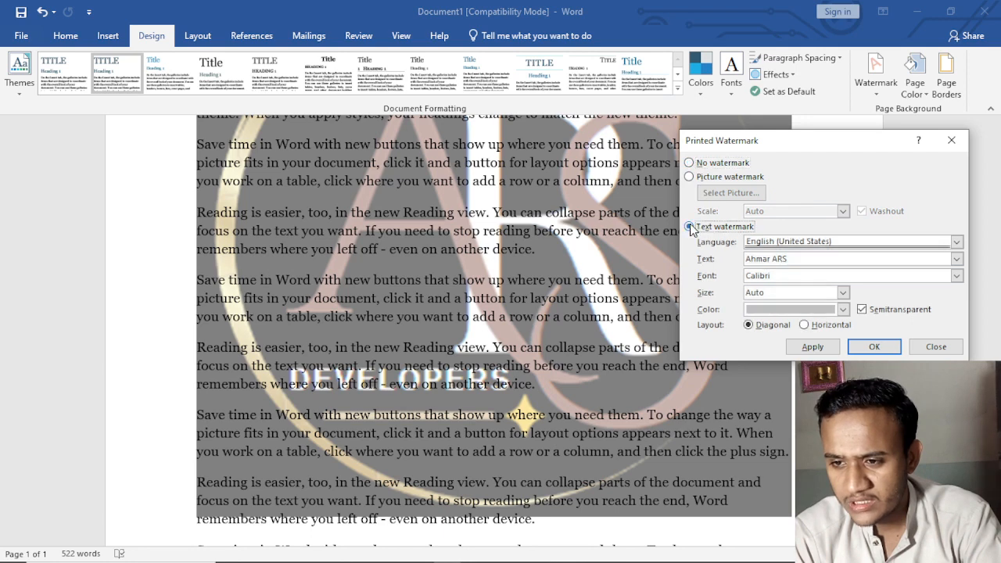
{"action": "left_click", "coordinate": [814, 347]}
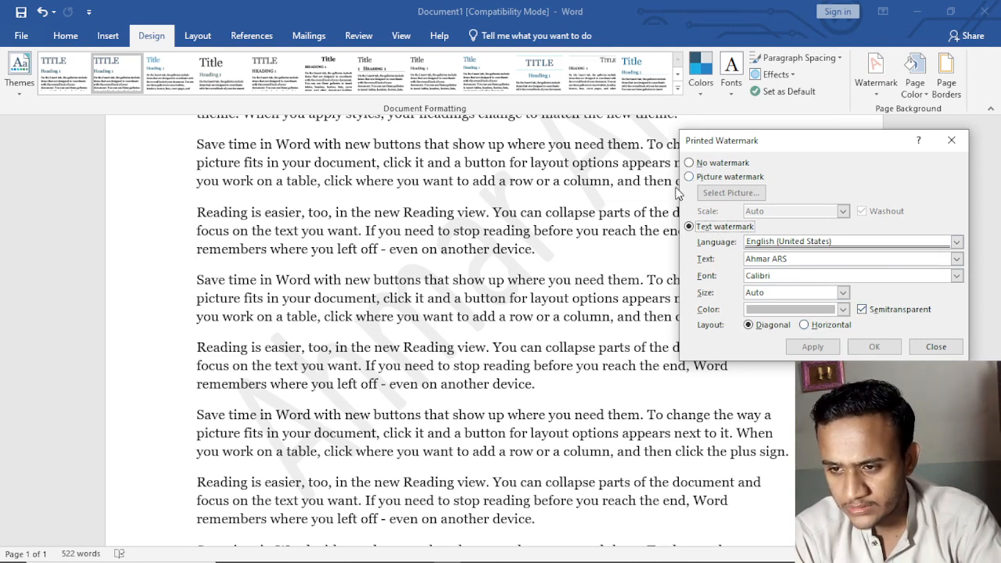
Step: Apply size 40 to the text watermark, and return its size to Auto
{"action": "left_click", "coordinate": [843, 293]}
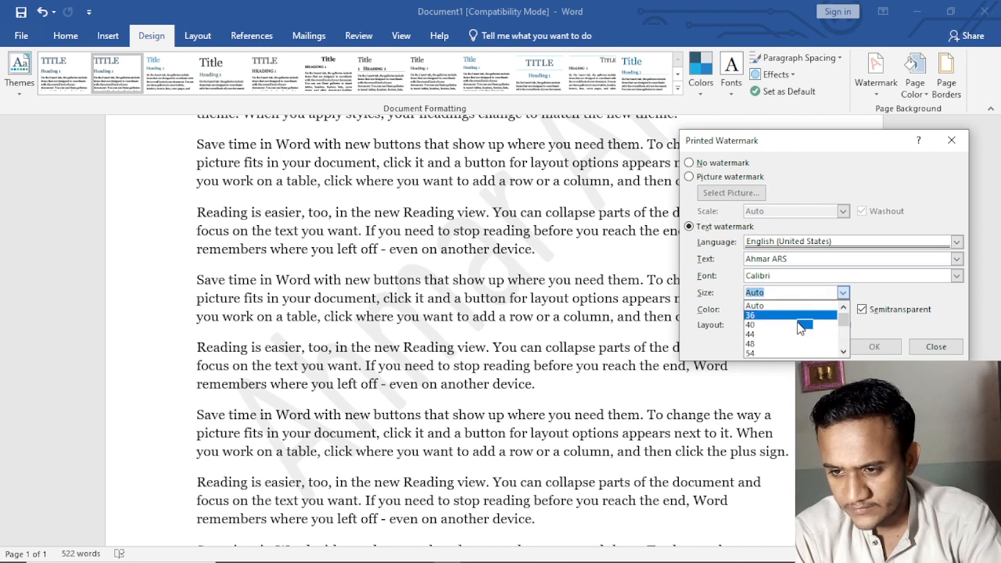
{"action": "left_click", "coordinate": [813, 327]}
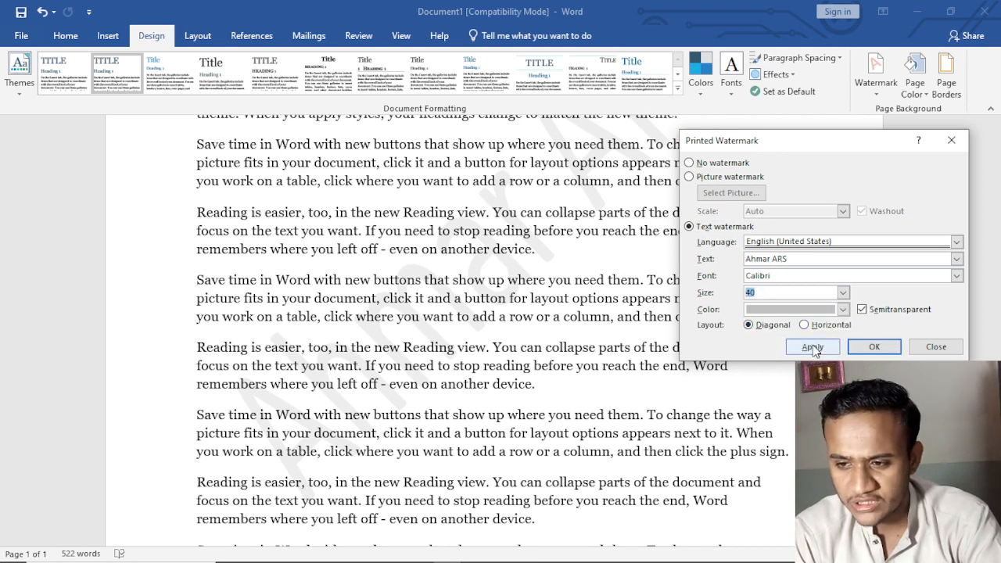
{"action": "left_click", "coordinate": [812, 346]}
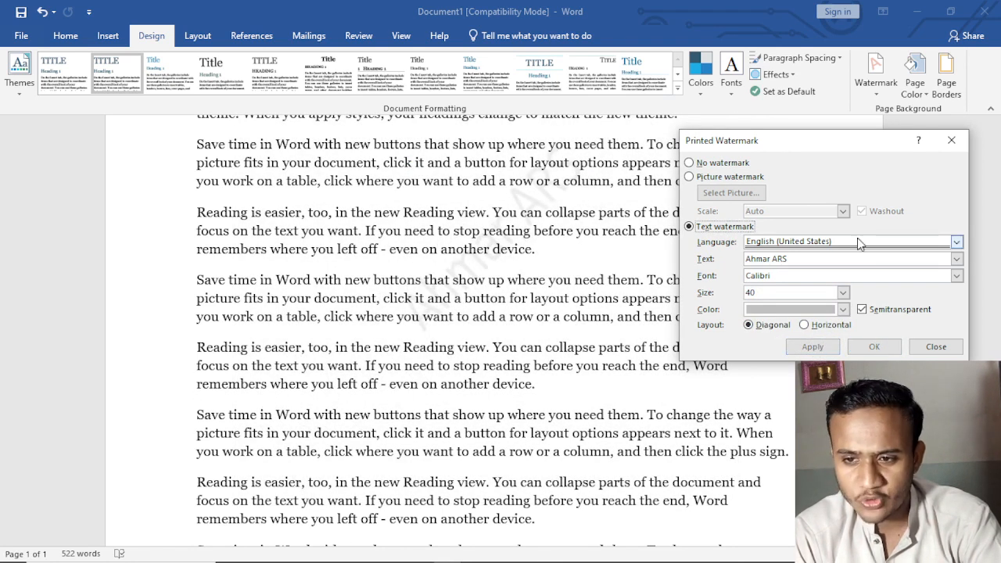
{"action": "left_click", "coordinate": [843, 292]}
{"action": "left_click", "coordinate": [794, 312]}
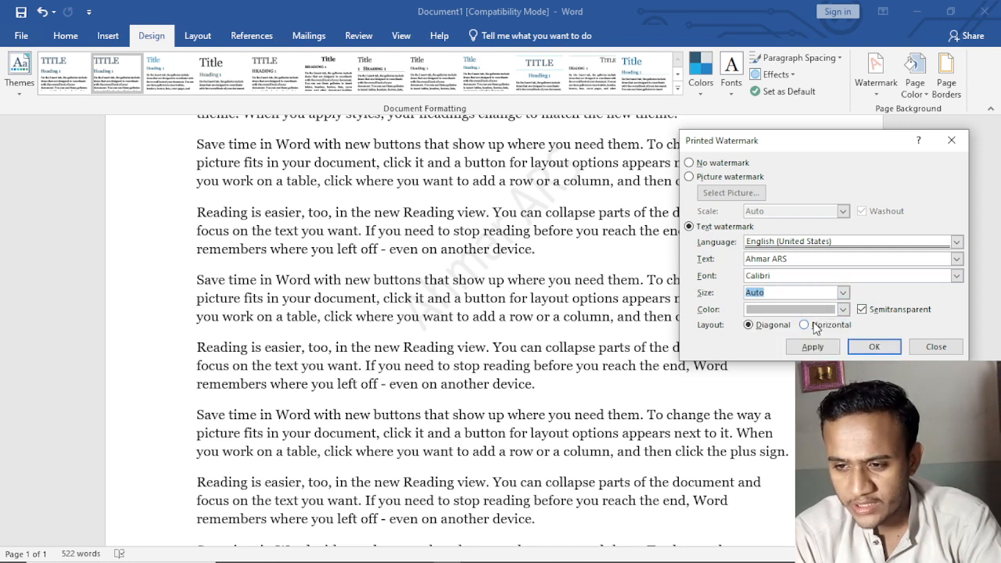
{"action": "left_click", "coordinate": [816, 348]}
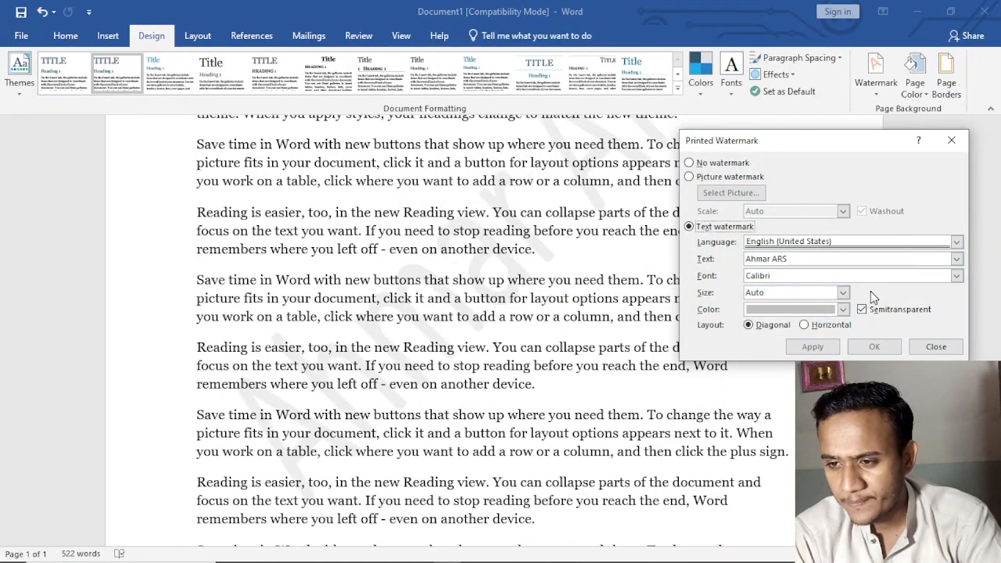
Step: Turn off Semitransparent for the text watermark, apply it, and close the watermark dialog
{"action": "left_click", "coordinate": [869, 308]}
{"action": "left_click", "coordinate": [812, 348]}
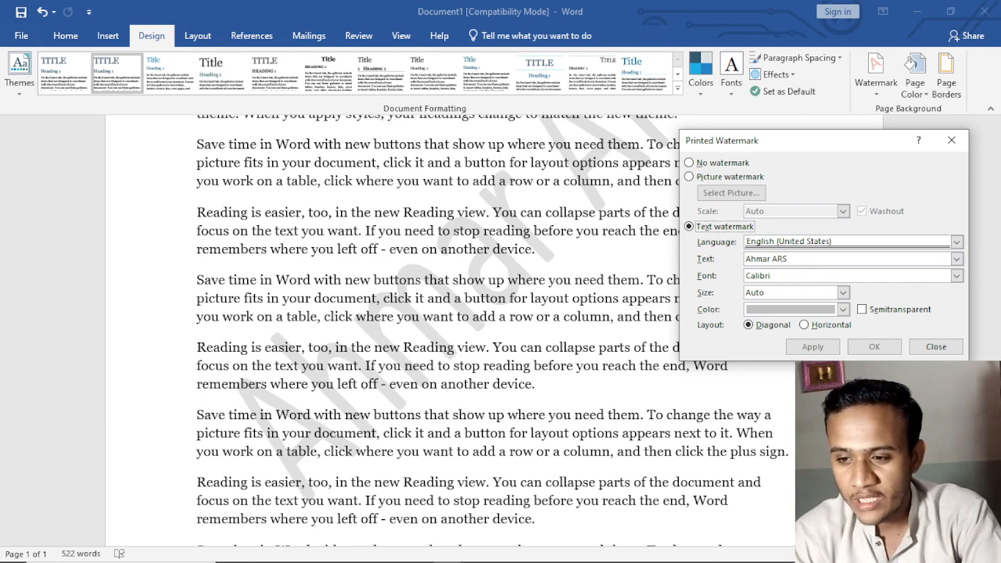
{"action": "left_click", "coordinate": [936, 347]}
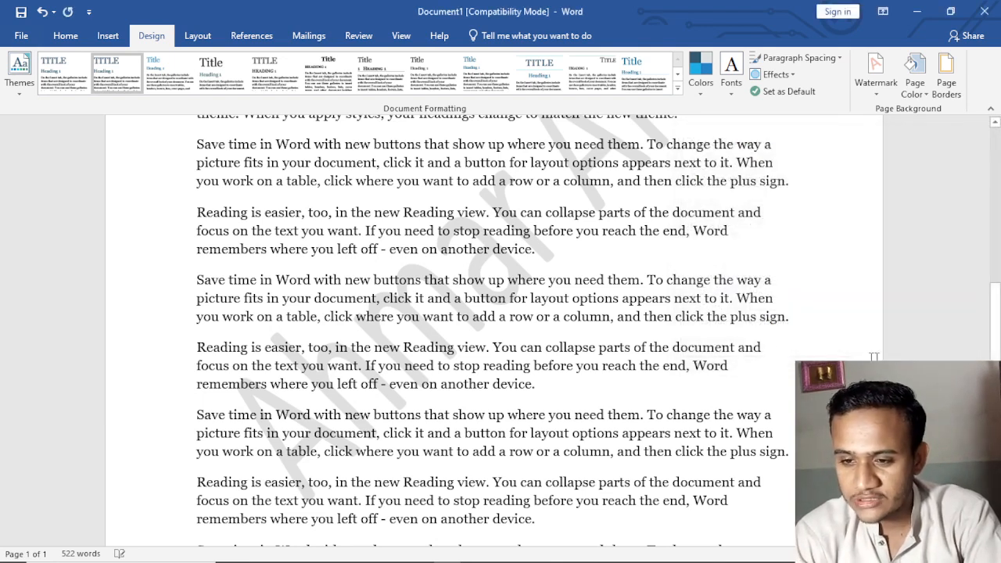
{"action": "scroll", "coordinate": [874, 357], "scroll_direction": "up", "scroll_amount": 4}
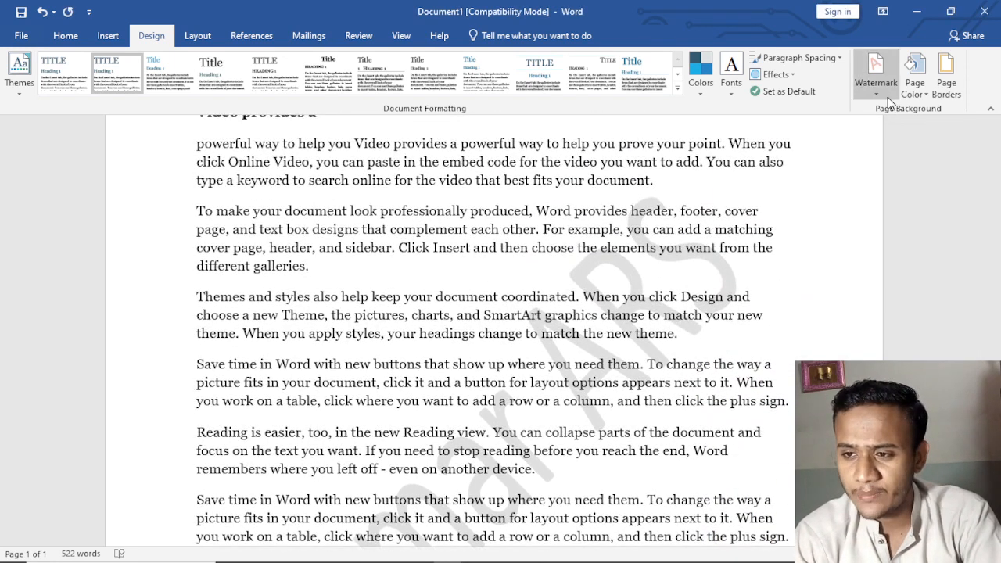
Step: Remove the text watermark from the page, and undo the removal
{"action": "left_click", "coordinate": [884, 92]}
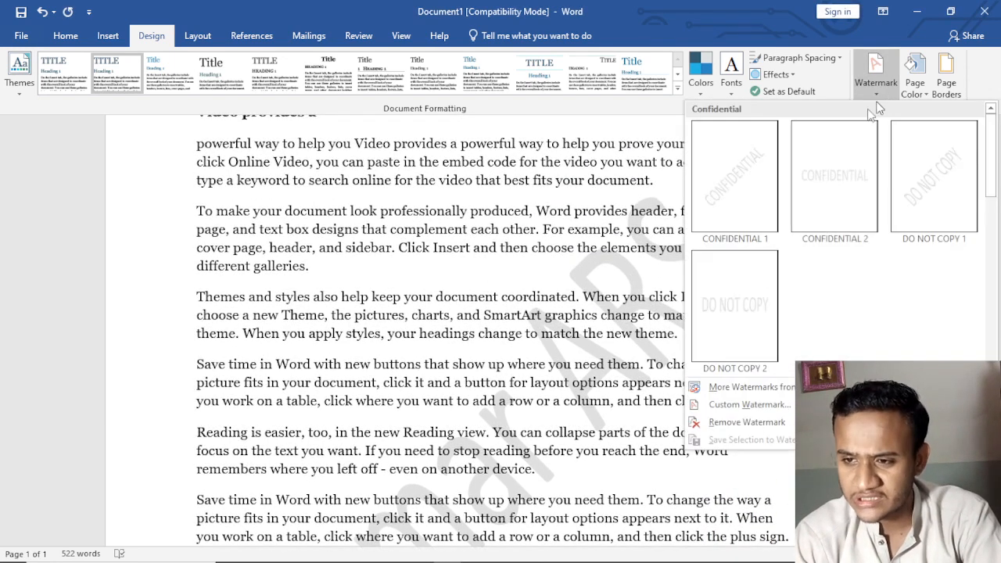
{"action": "left_click", "coordinate": [769, 424]}
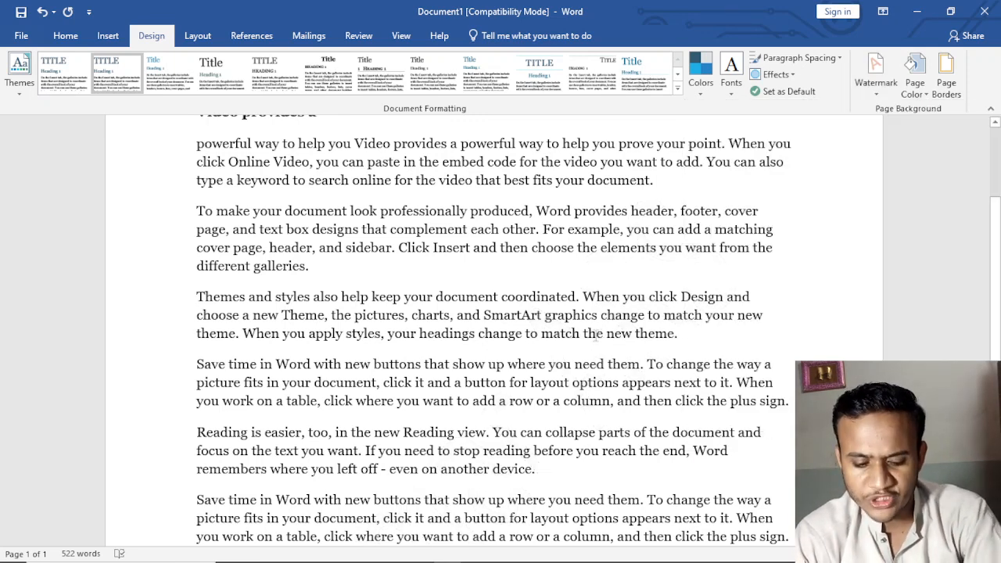
{"action": "key", "text": "ctrl+z"}
{"action": "scroll", "coordinate": [745, 228], "scroll_direction": "down", "scroll_amount": 3}
{"action": "scroll", "coordinate": [745, 228], "scroll_direction": "up", "scroll_amount": 2}
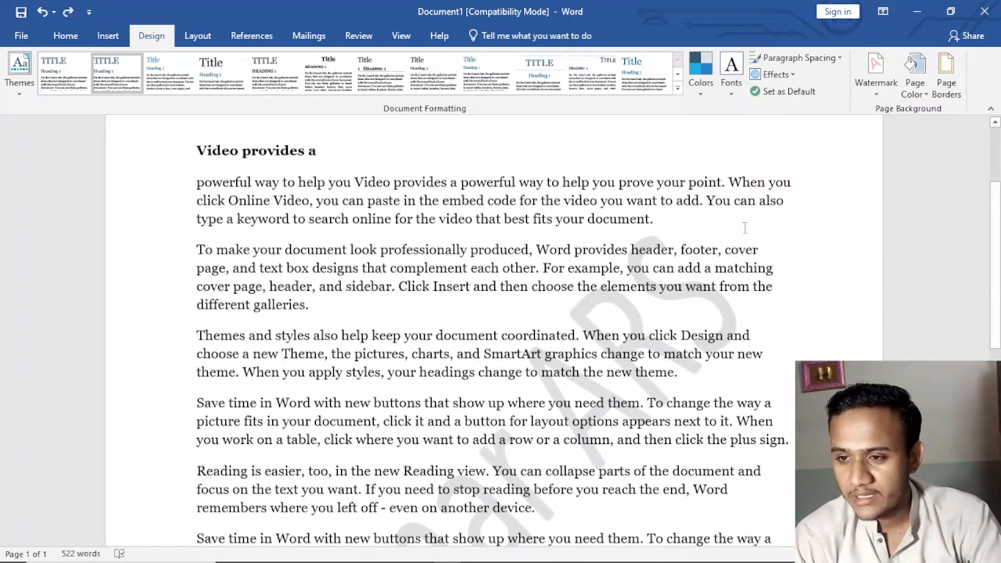
Step: Preview a light turquoise page color behind the text without applying any color
{"action": "left_click", "coordinate": [923, 98]}
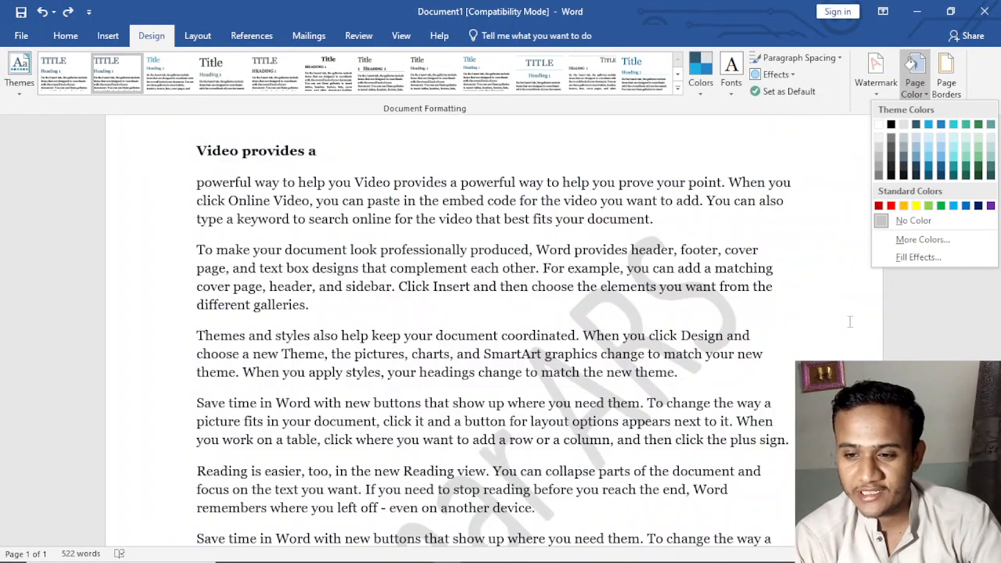
{"action": "scroll", "coordinate": [850, 322], "scroll_direction": "down", "scroll_amount": 3}
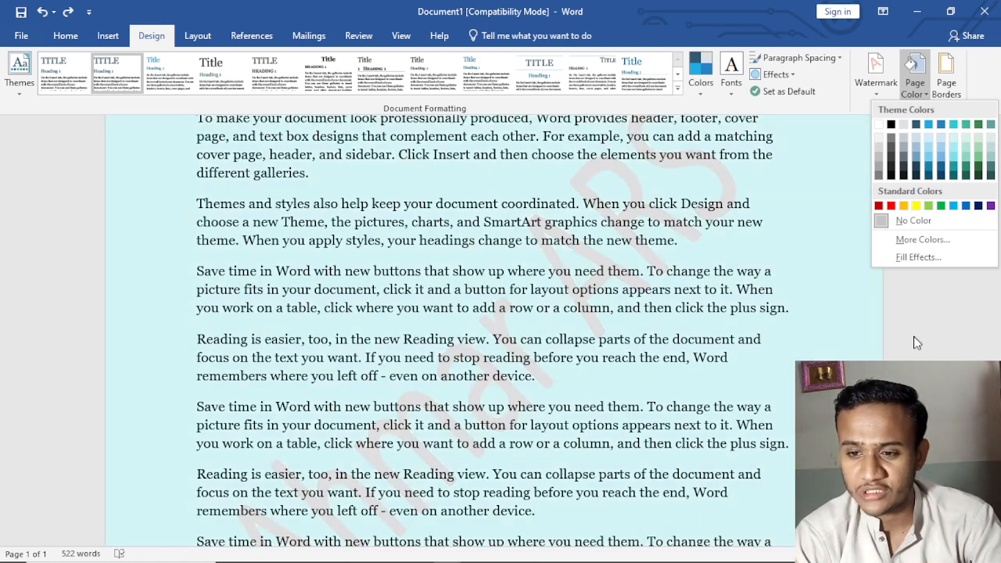
{"action": "left_click", "coordinate": [914, 337]}
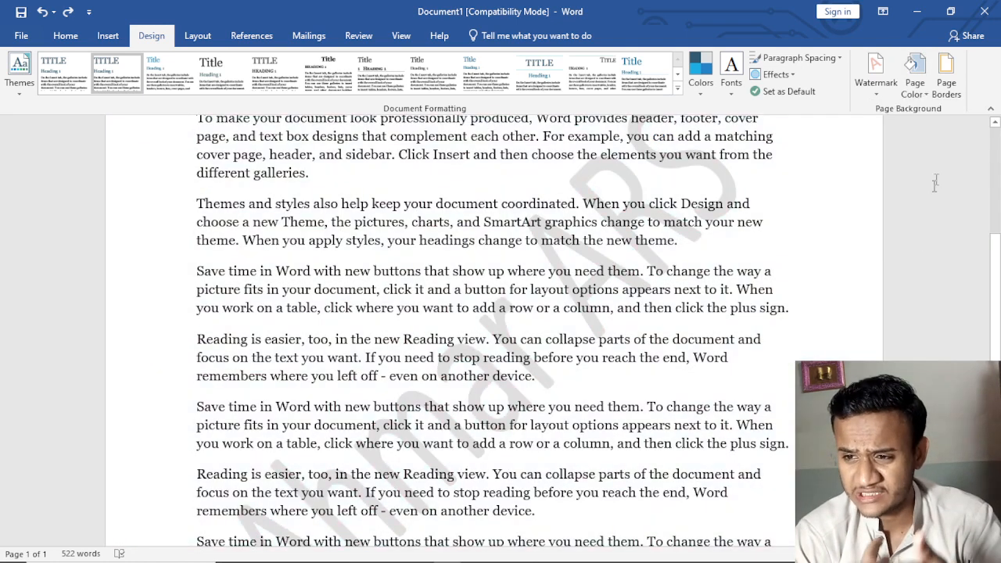
Step: Start a Box page border for the whole document with the fine dashed line style
{"action": "left_click", "coordinate": [946, 76]}
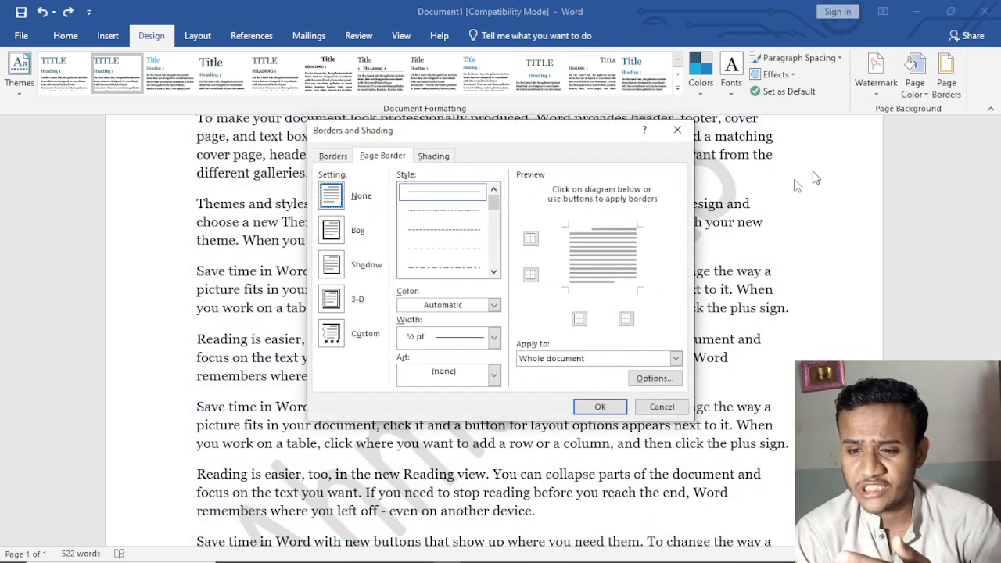
{"action": "left_click", "coordinate": [347, 234]}
{"action": "left_click", "coordinate": [458, 231]}
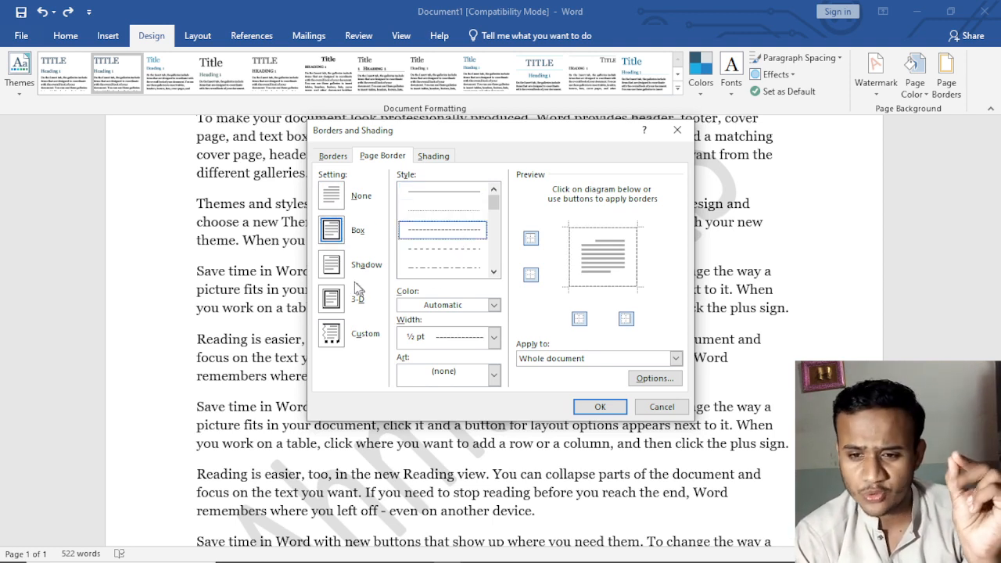
Step: Try the Shadow, 3-D and Custom settings on the dashed page border, and return to Box
{"action": "left_click", "coordinate": [331, 266]}
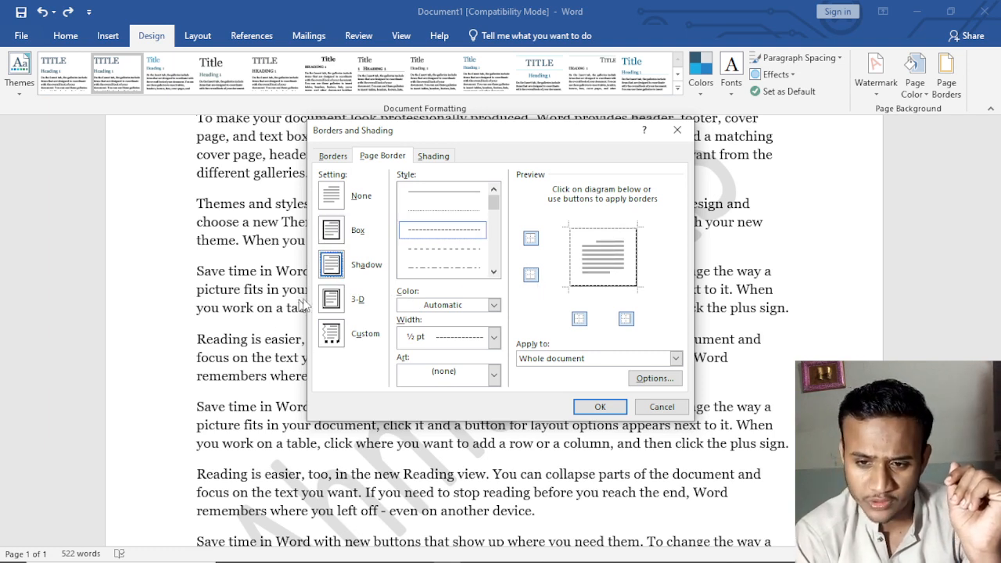
{"action": "left_click", "coordinate": [335, 301]}
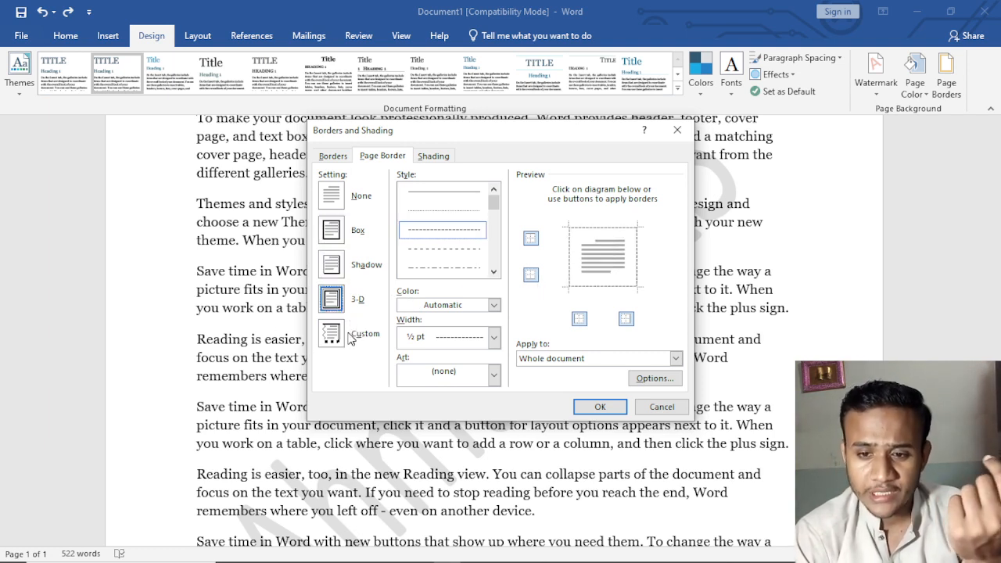
{"action": "left_click", "coordinate": [335, 338]}
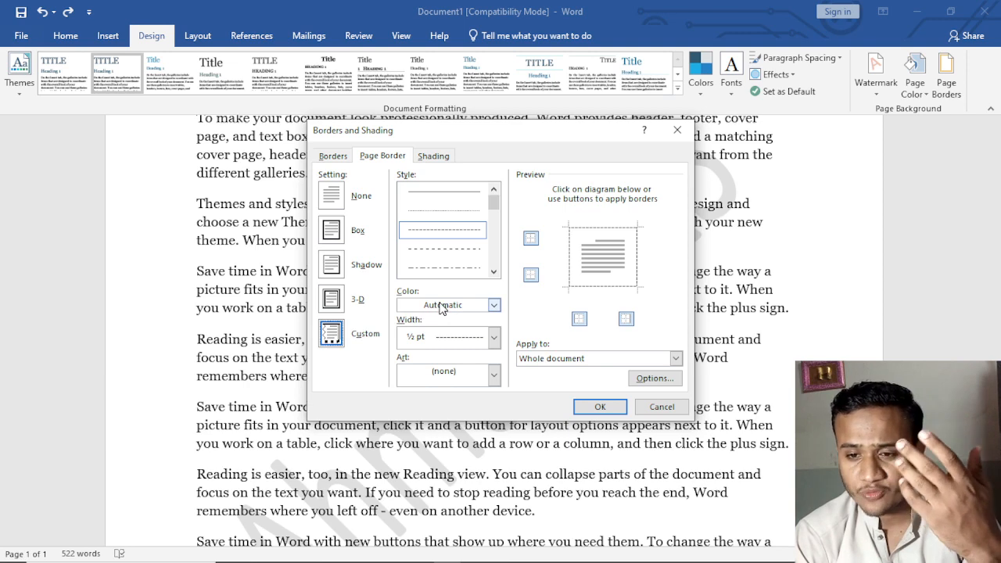
{"action": "left_click", "coordinate": [338, 236]}
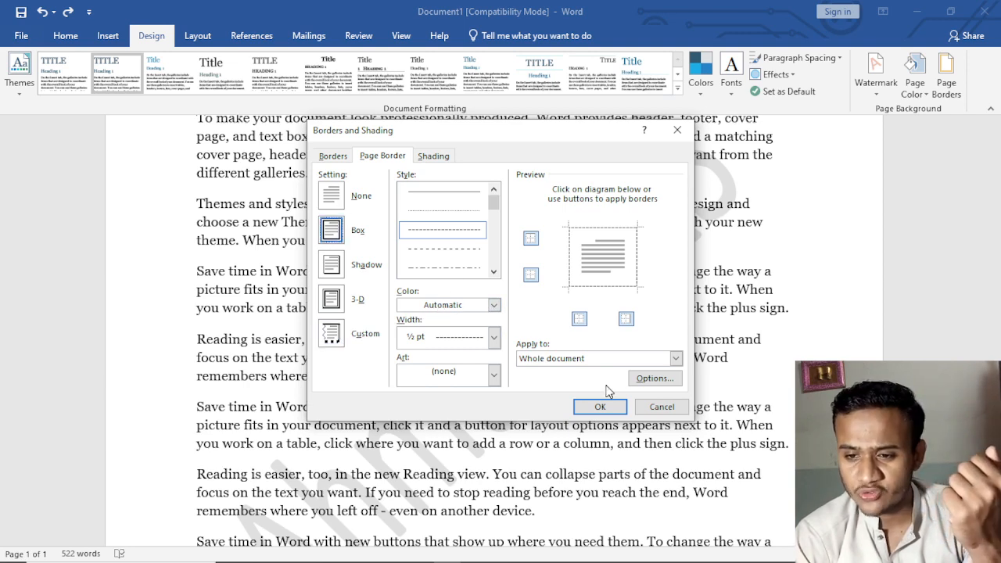
Step: Apply the dashed Box border to the whole document, keeping the 24 pt margins measured from the edge of the page
{"action": "left_click", "coordinate": [640, 379]}
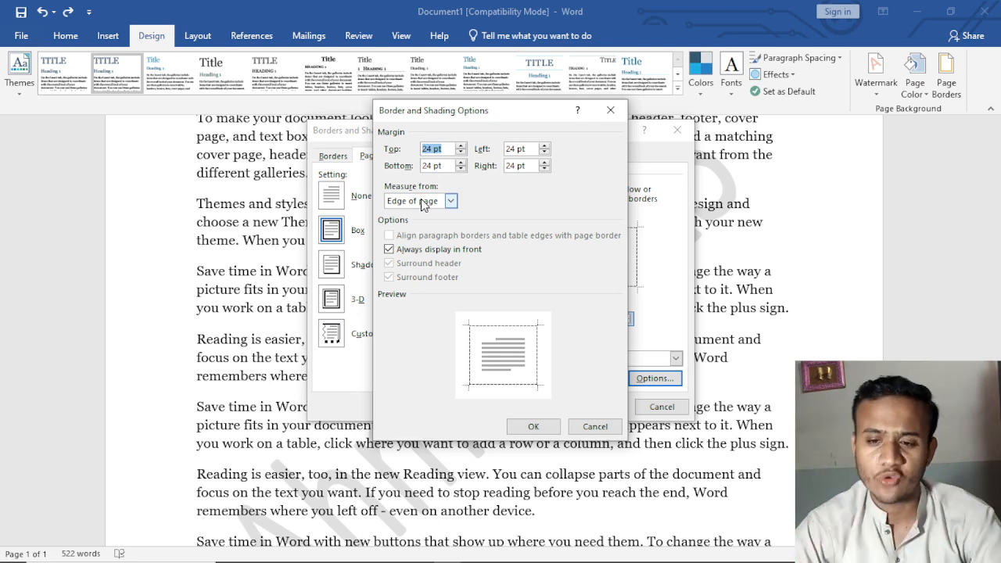
{"action": "left_click", "coordinate": [533, 427]}
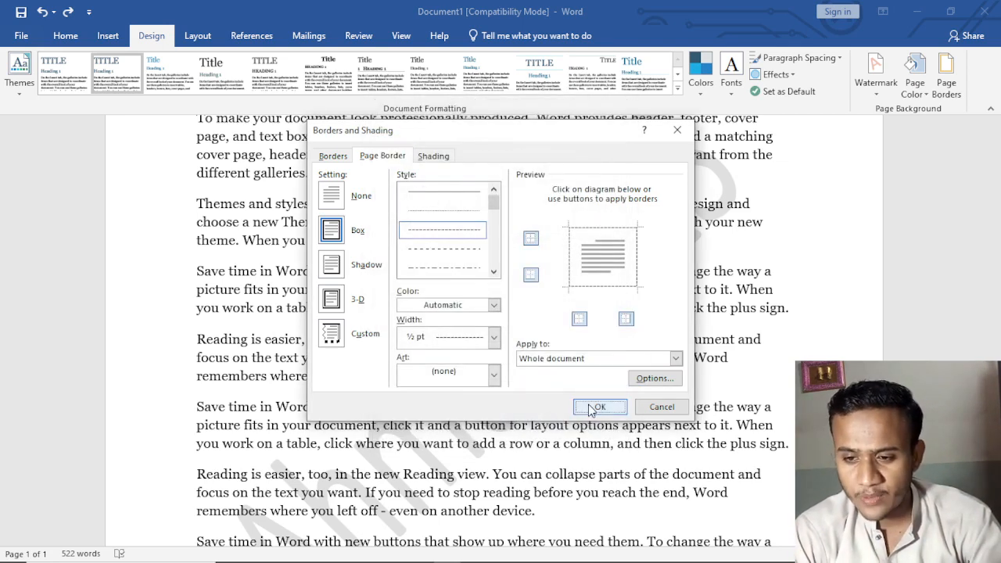
{"action": "left_click", "coordinate": [596, 407]}
{"action": "scroll", "coordinate": [575, 356], "scroll_direction": "up", "scroll_amount": 5}
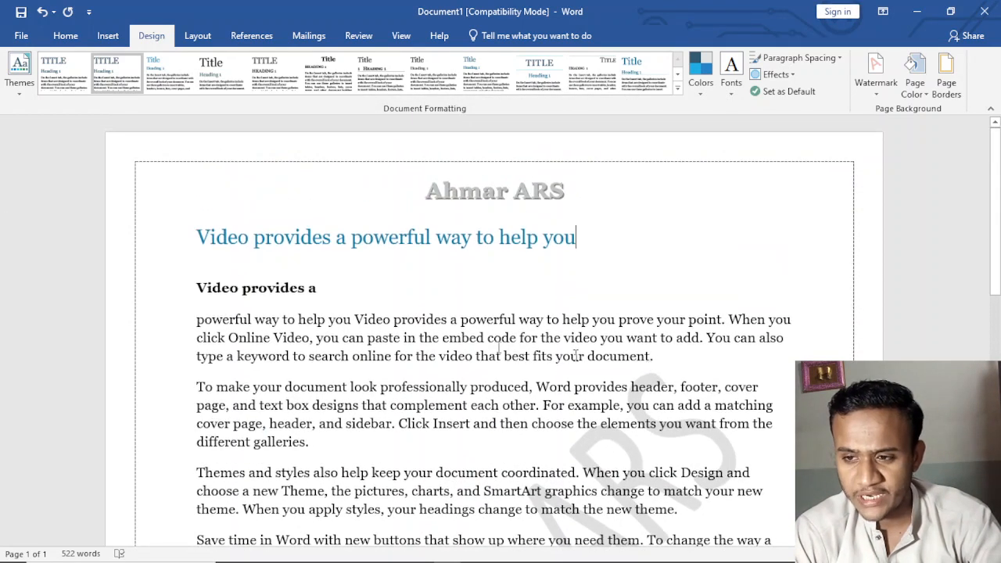
{"action": "scroll", "coordinate": [696, 203], "scroll_direction": "down", "scroll_amount": 1}
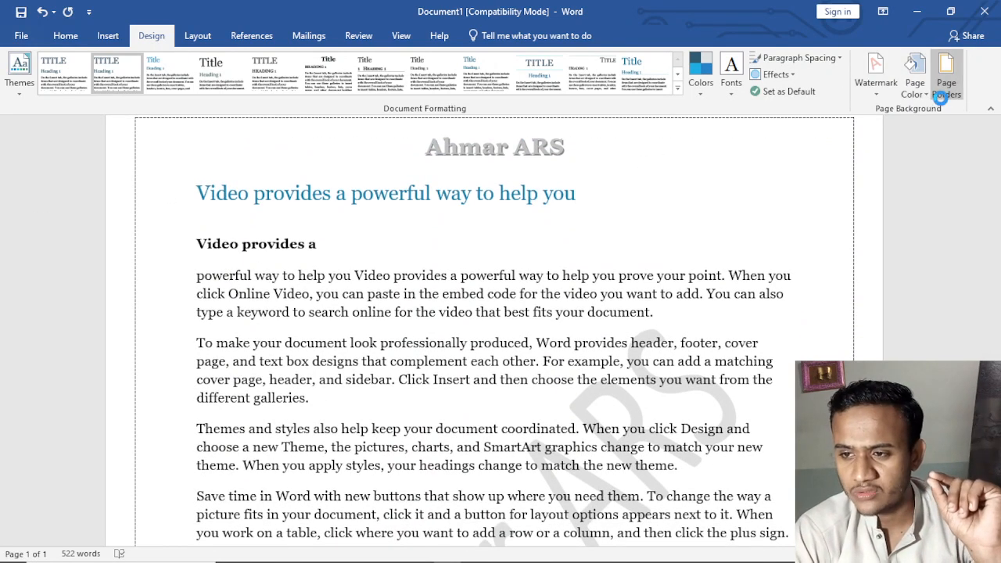
Step: Change the Box page border to the line style with a thick outer line and thin inner line, and check it on the page
{"action": "left_click", "coordinate": [947, 74]}
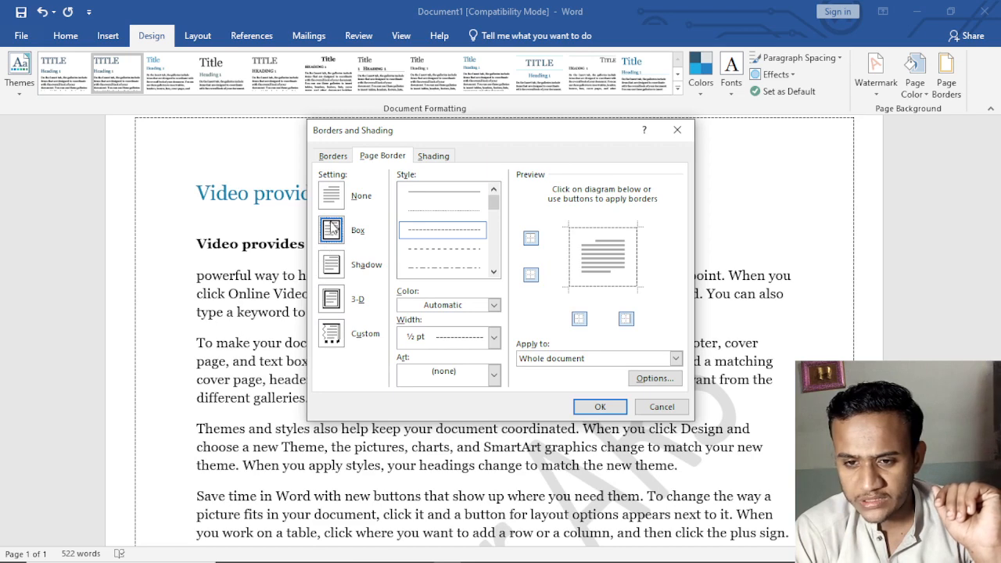
{"action": "left_click", "coordinate": [444, 191]}
{"action": "scroll", "coordinate": [416, 275], "scroll_direction": "down", "scroll_amount": 3}
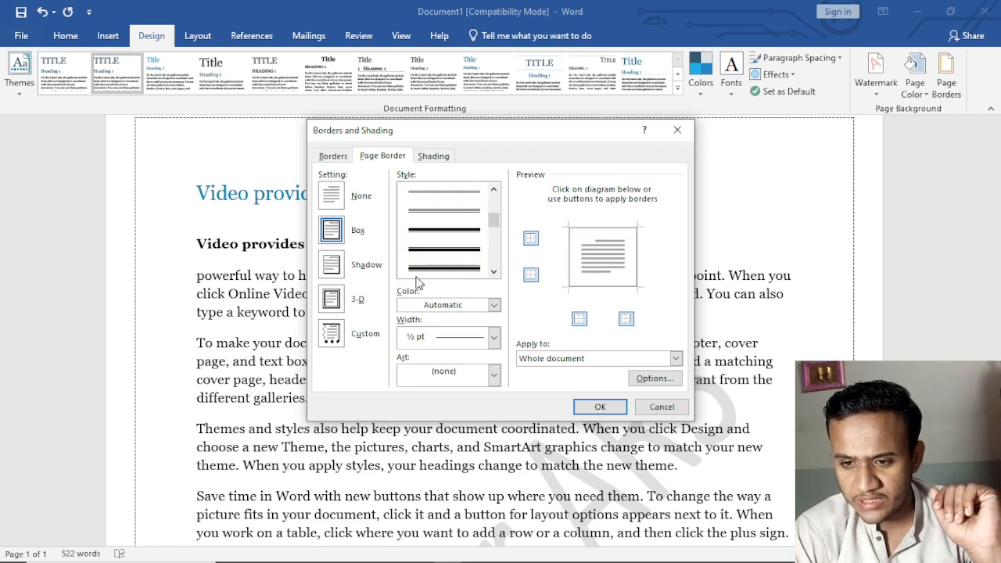
{"action": "left_click", "coordinate": [443, 244]}
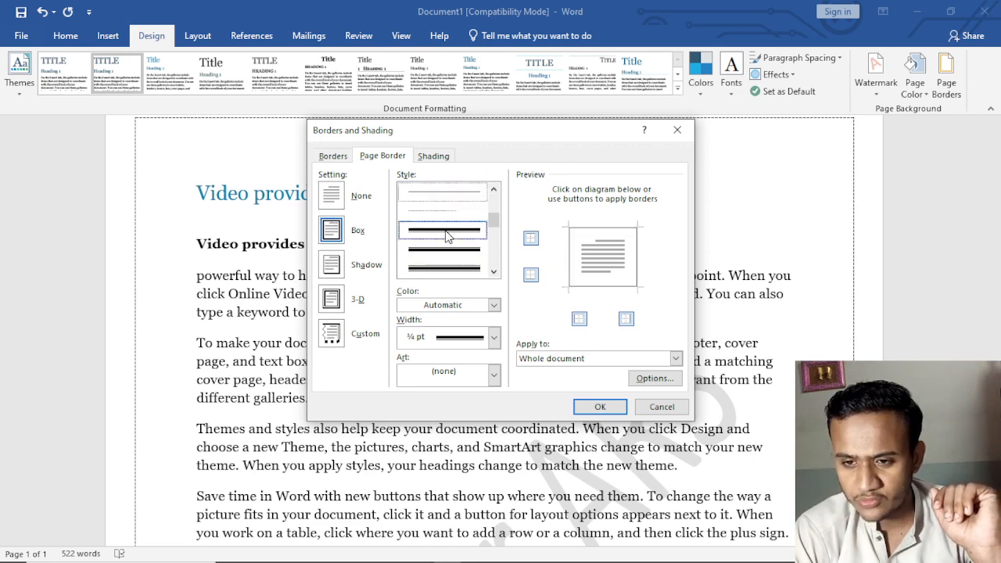
{"action": "left_click", "coordinate": [591, 413]}
{"action": "scroll", "coordinate": [591, 347], "scroll_direction": "down", "scroll_amount": 4}
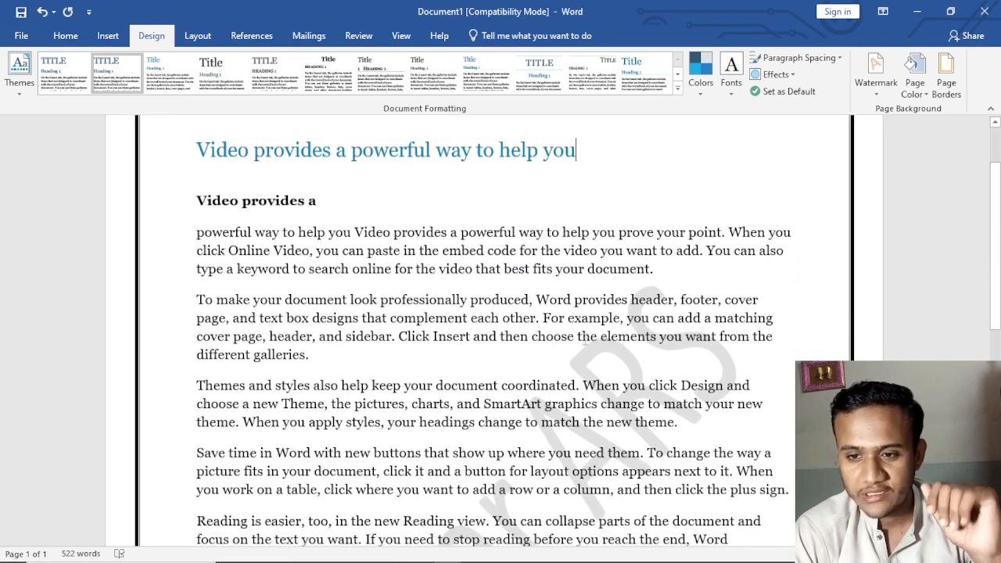
{"action": "scroll", "coordinate": [494, 328], "scroll_direction": "down", "scroll_amount": 2}
{"action": "scroll", "coordinate": [494, 328], "scroll_direction": "up", "scroll_amount": 6}
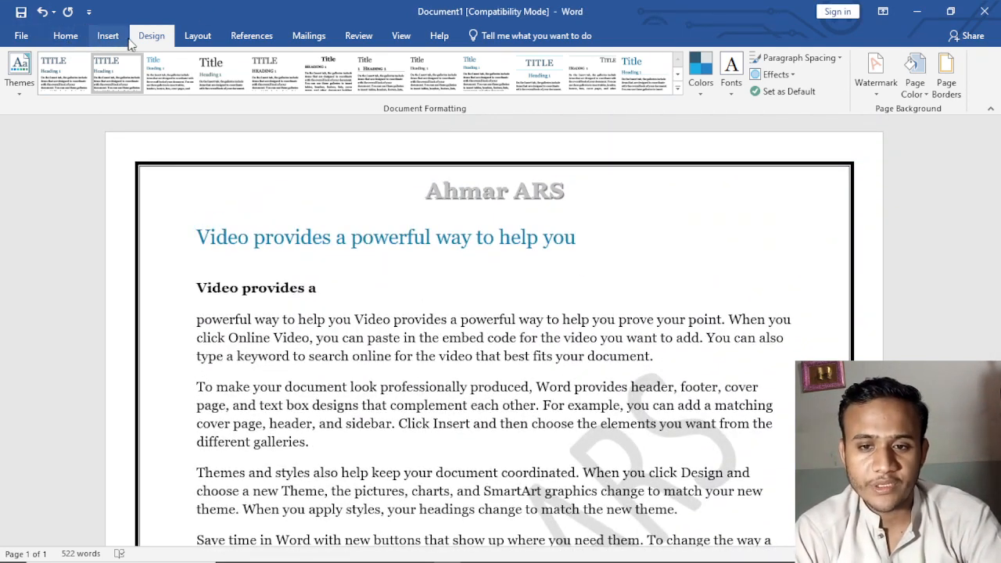
{"action": "left_click", "coordinate": [196, 37]}
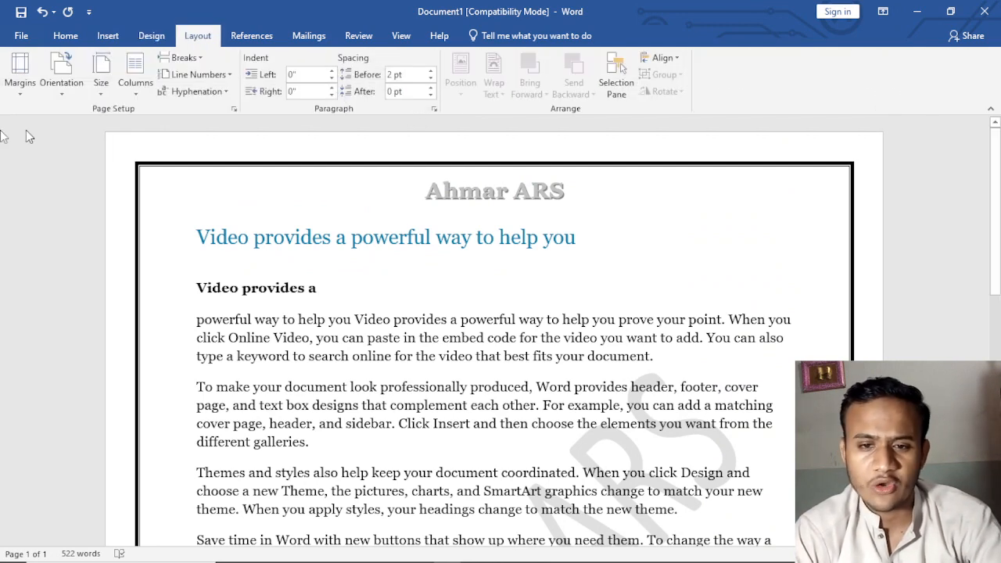
{"action": "left_click", "coordinate": [249, 36]}
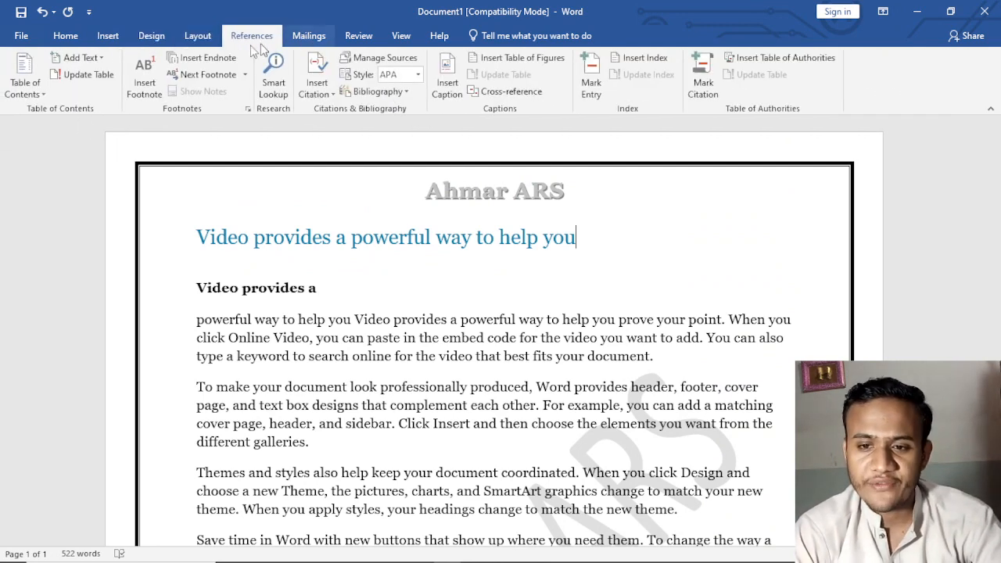
{"action": "left_click", "coordinate": [68, 36]}
{"action": "key", "text": "alt+Tab"}
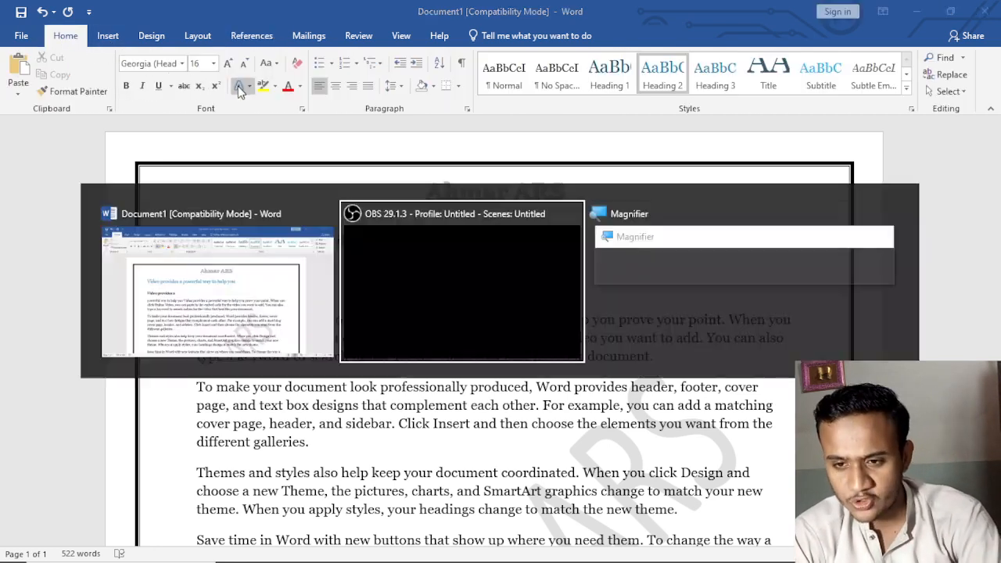